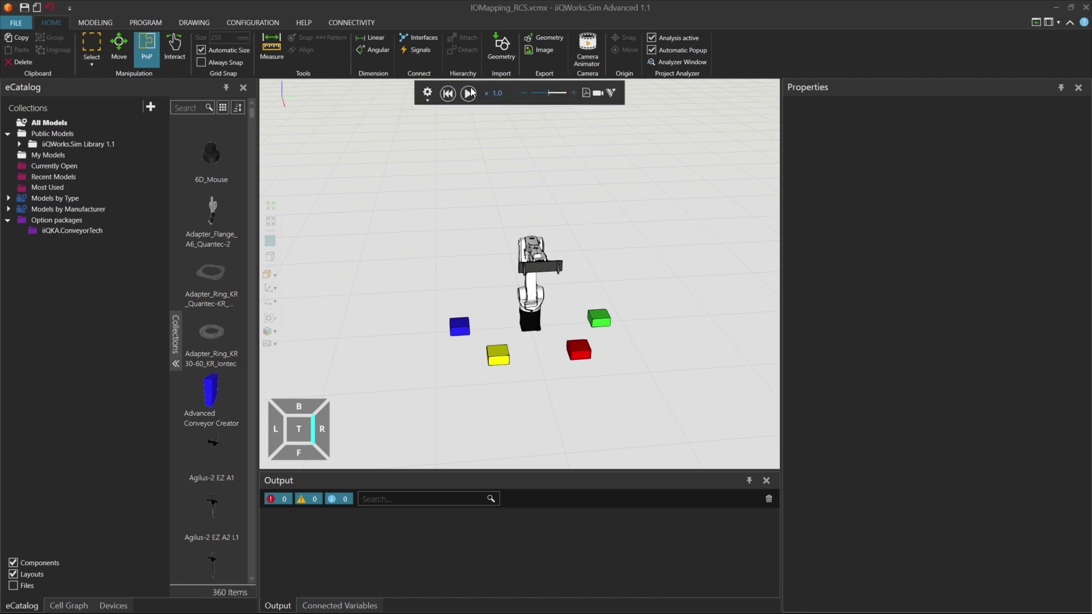
# Open the PROGRAM tab for the IOMapping_RCS layout to show the Program Editor, Jog and Monitoring panels.
pyautogui.click(147, 25)
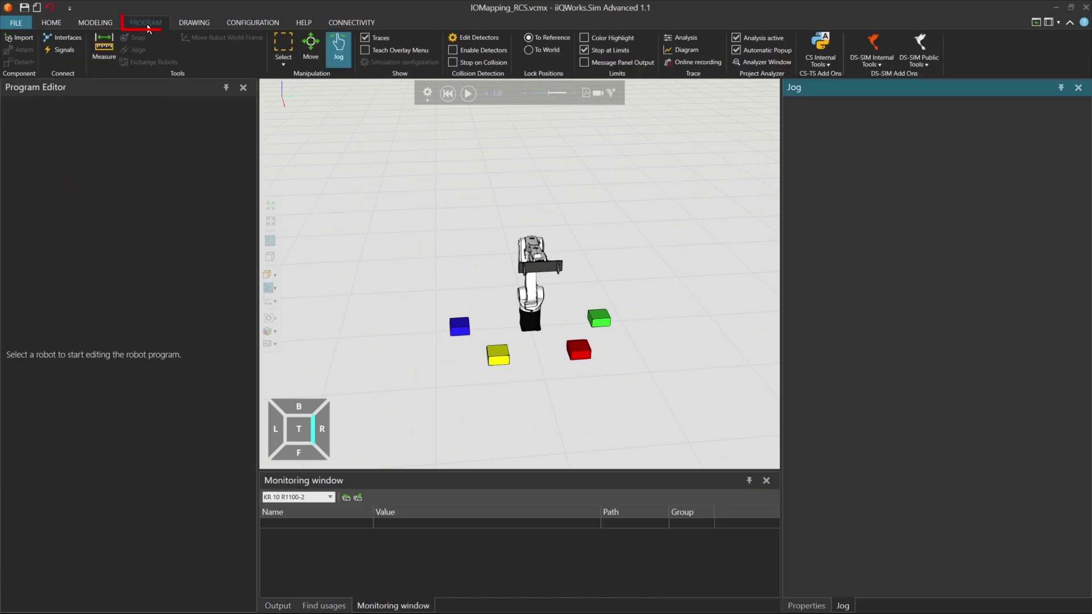
# Select the KUKA robot to load its program and open $config from the System folder.
pyautogui.click(508, 296)
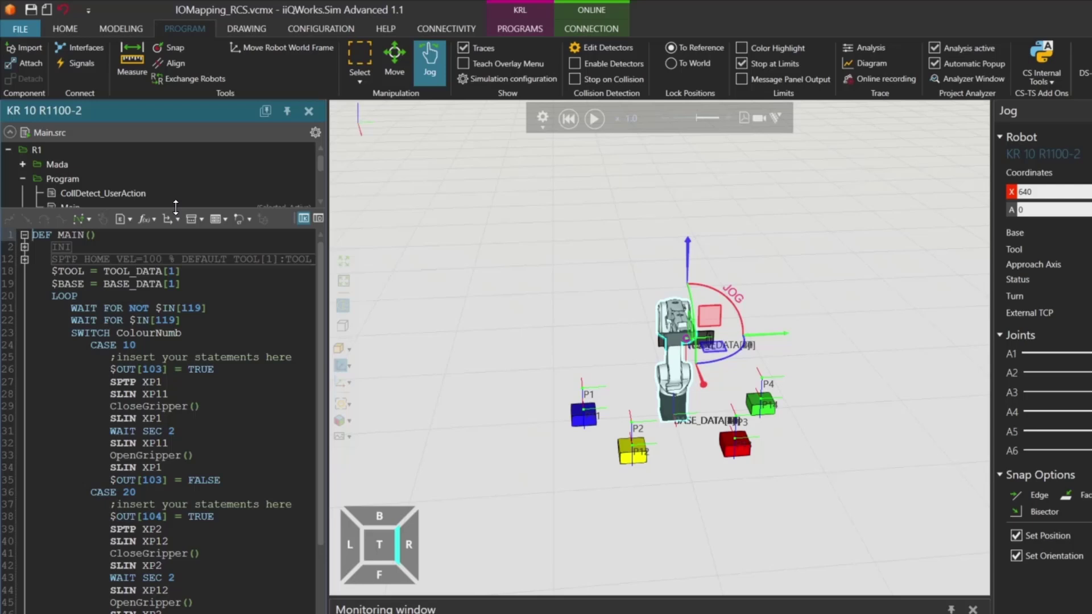
pyautogui.moveTo(139, 165); pyautogui.dragTo(132, 263)
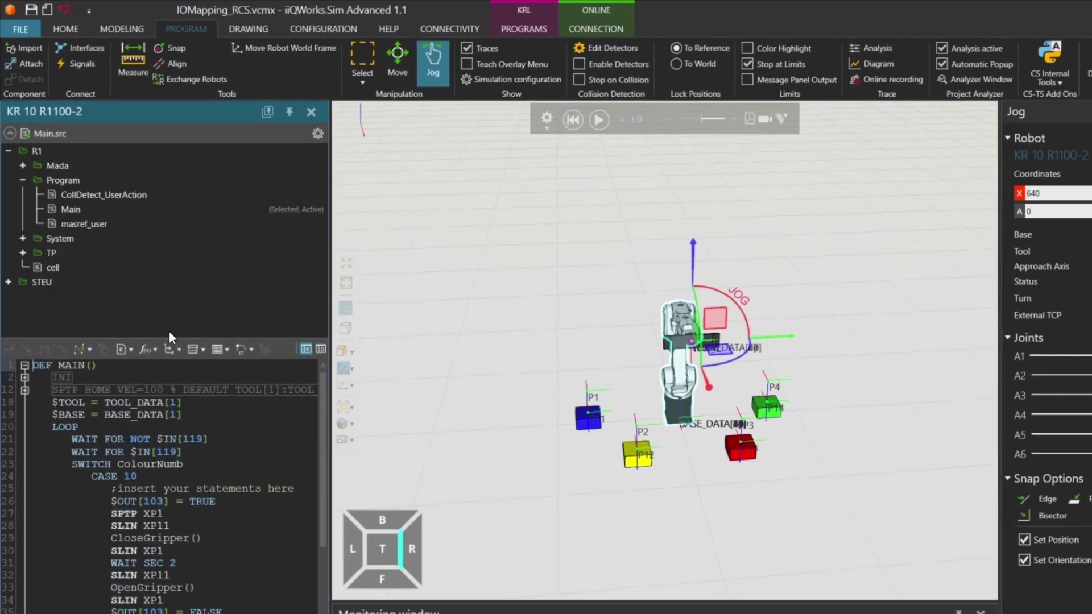
pyautogui.click(23, 237)
pyautogui.doubleClick(76, 180)
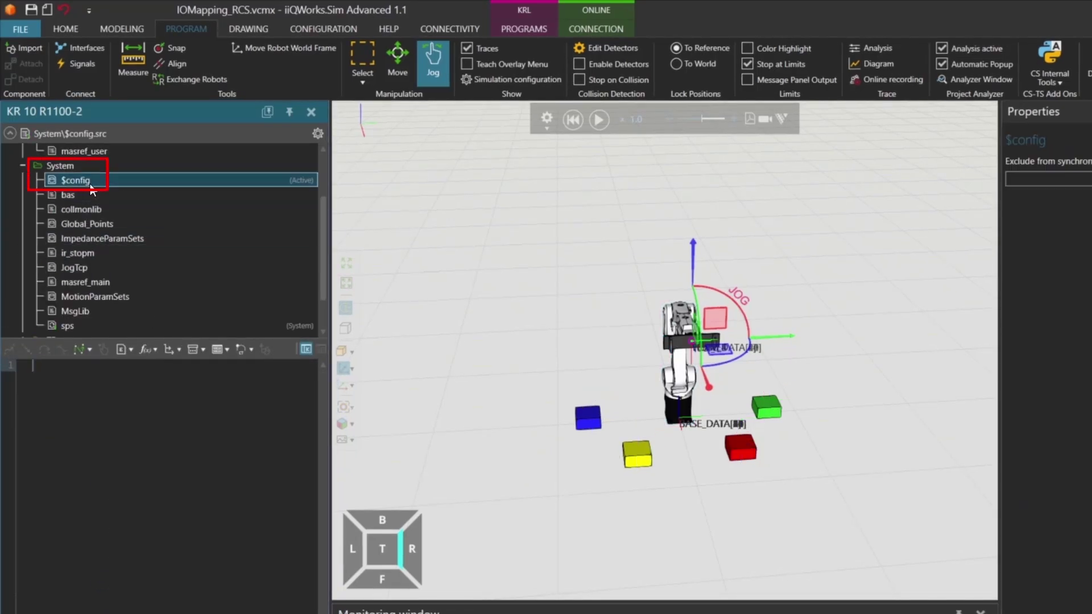
# Expand $config's USER GLOBALS to check the ColourNumb SIGNAL line, then select Main.
pyautogui.click(31, 440)
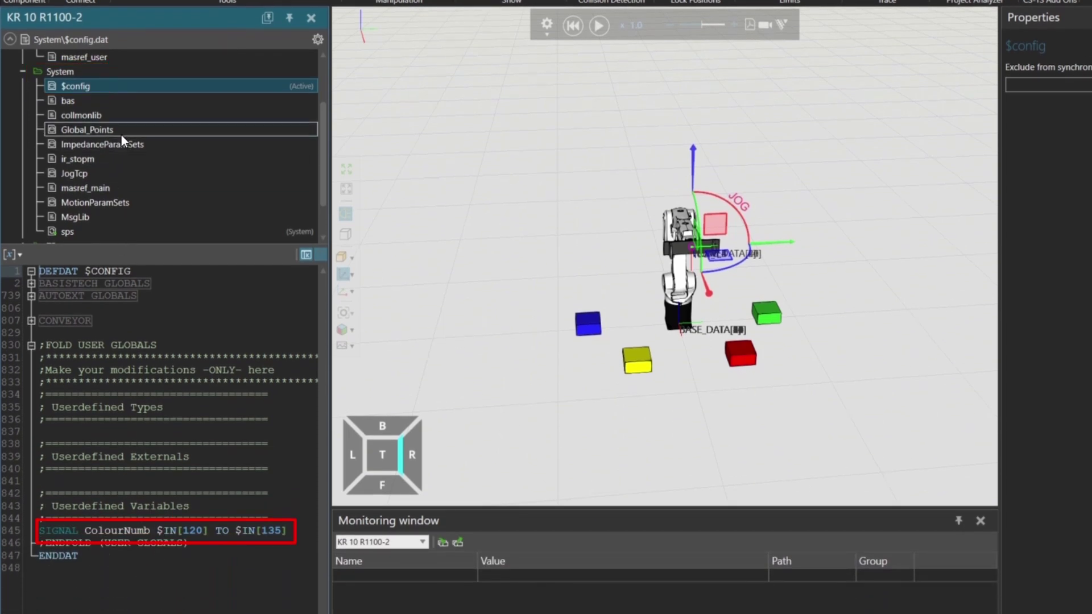
pyautogui.scroll(2, 121, 134)
pyautogui.click(103, 115)
# Show Main.src source and scroll through the SWITCH ColourNumb CASE 10, 20, 30 and DEFAULT branches.
pyautogui.doubleClick(104, 114)
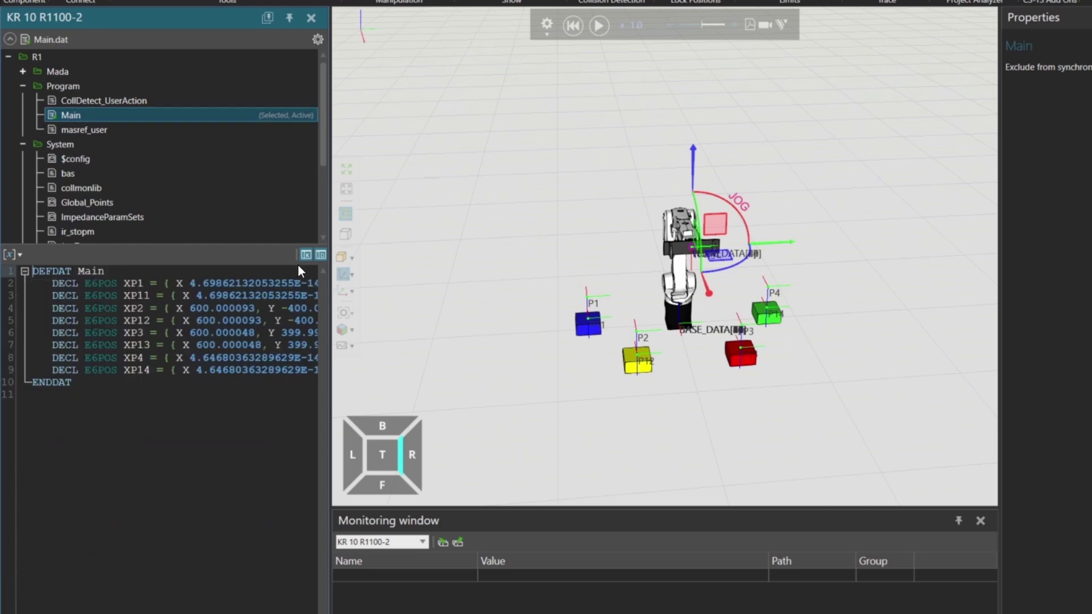
pyautogui.click(321, 255)
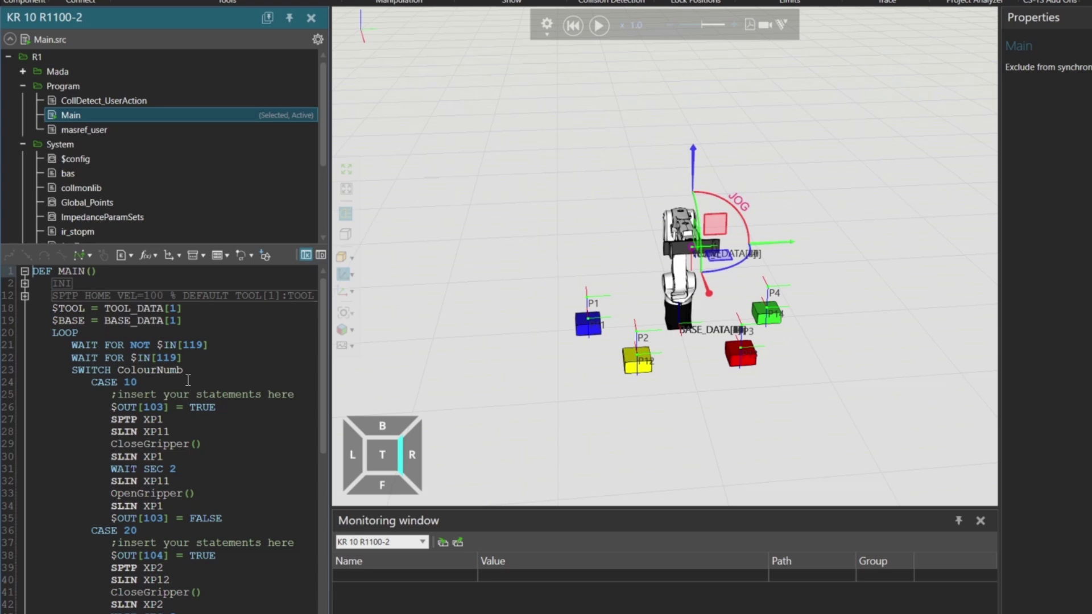
pyautogui.scroll(-1, 149, 403)
pyautogui.scroll(-1, 149, 403)
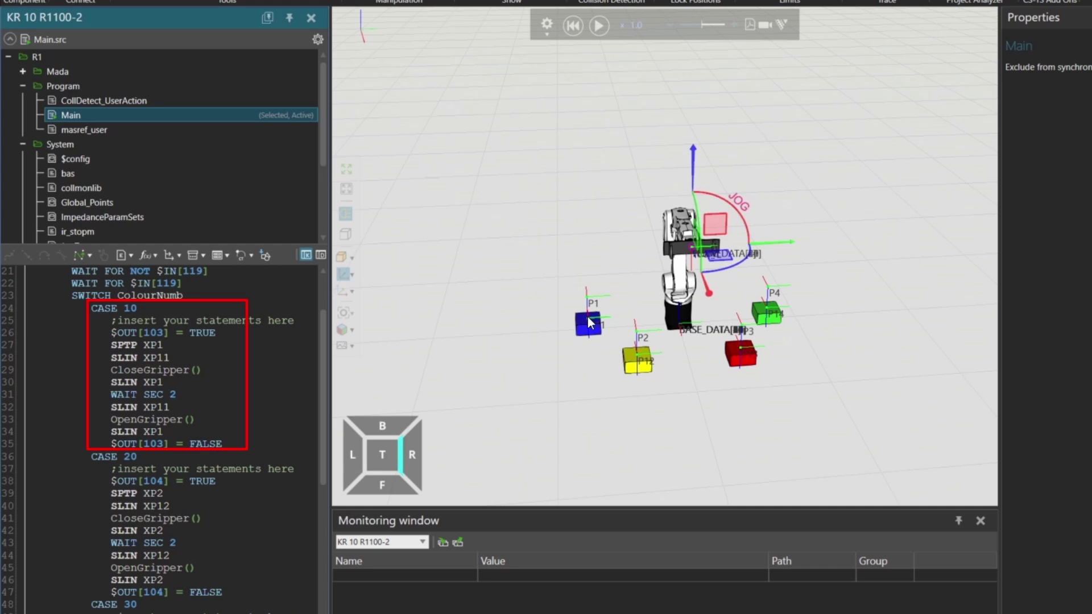
pyautogui.scroll(-1, 143, 353)
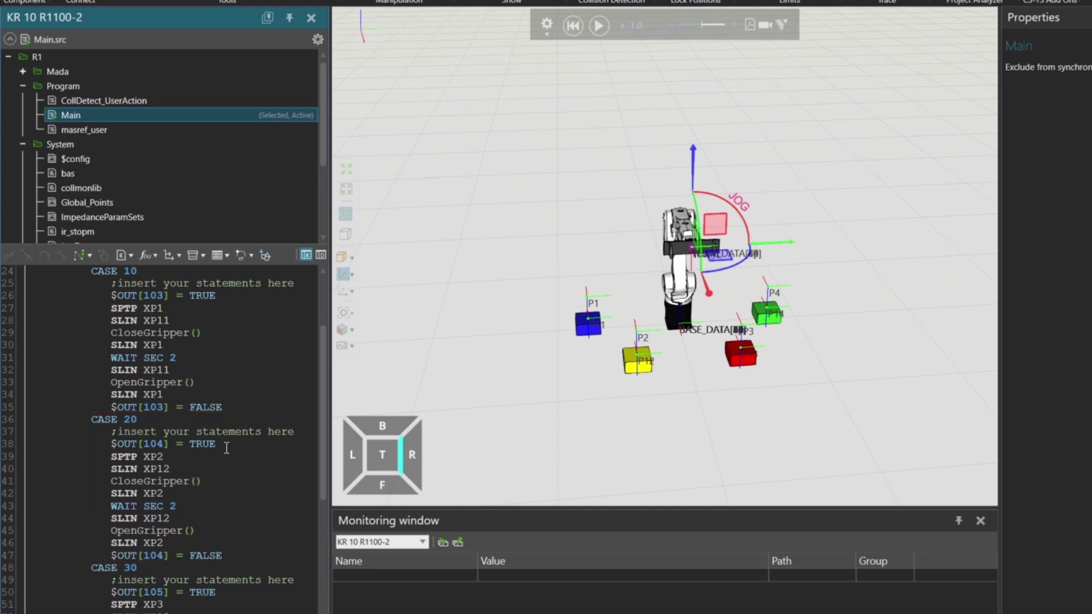
pyautogui.scroll(-3, 114, 464)
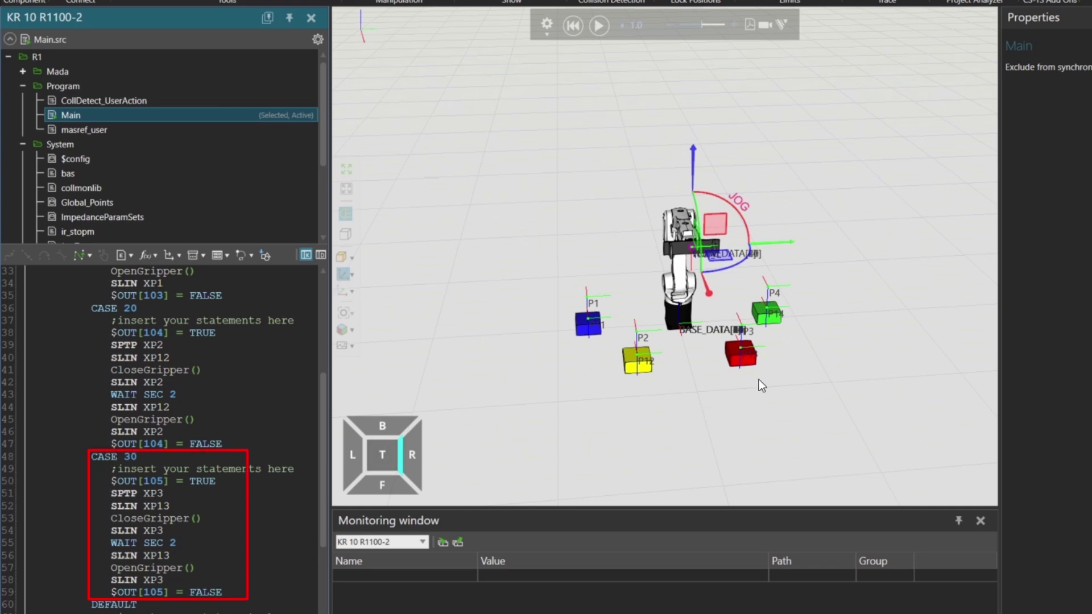
pyautogui.scroll(-2, 146, 536)
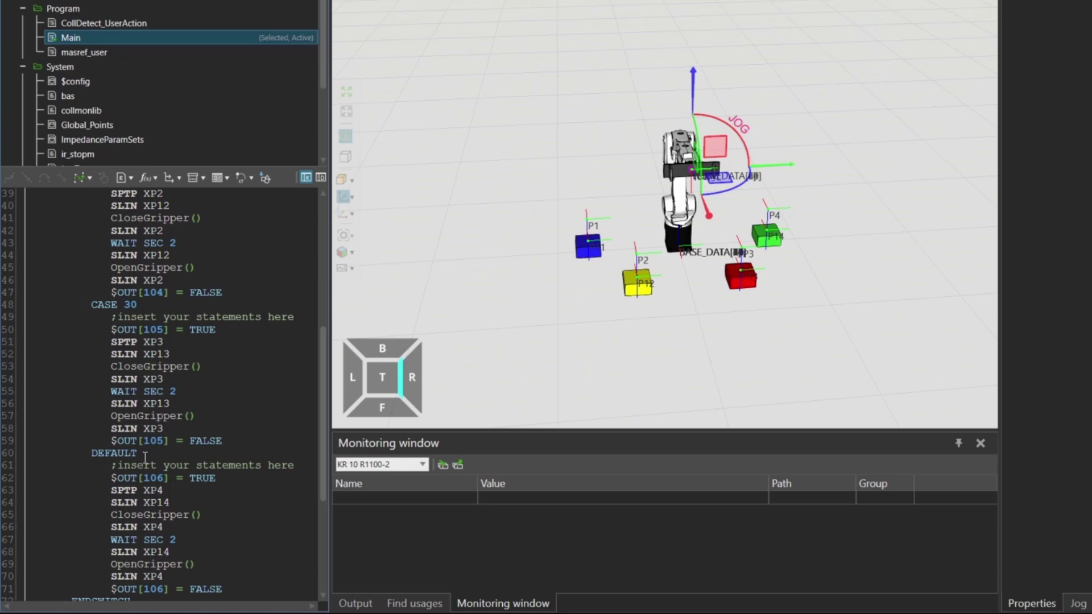
pyautogui.scroll(-2, 145, 458)
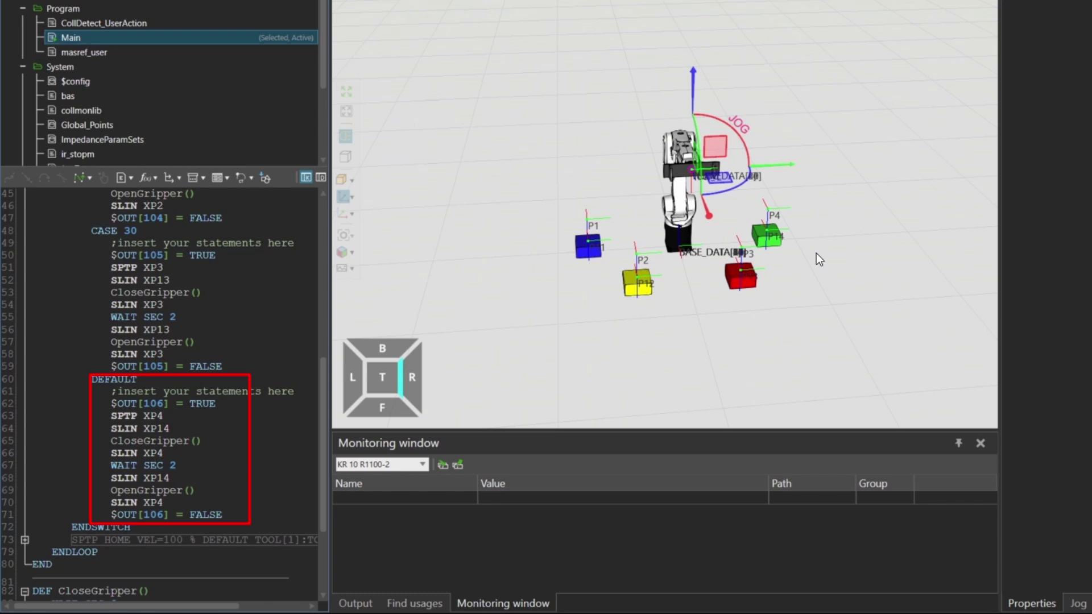
pyautogui.scroll(15, 237, 357)
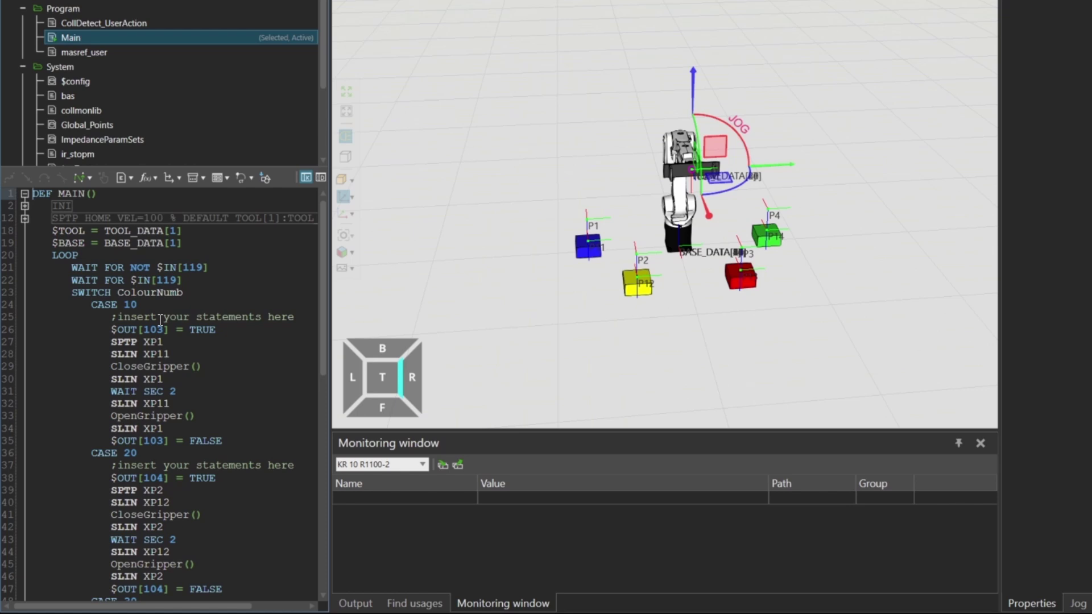
# Add inputs $IN[119] through $IN[124] to the Monitoring watch list.
pyautogui.scroll(-1, 161, 320)
pyautogui.click(355, 603)
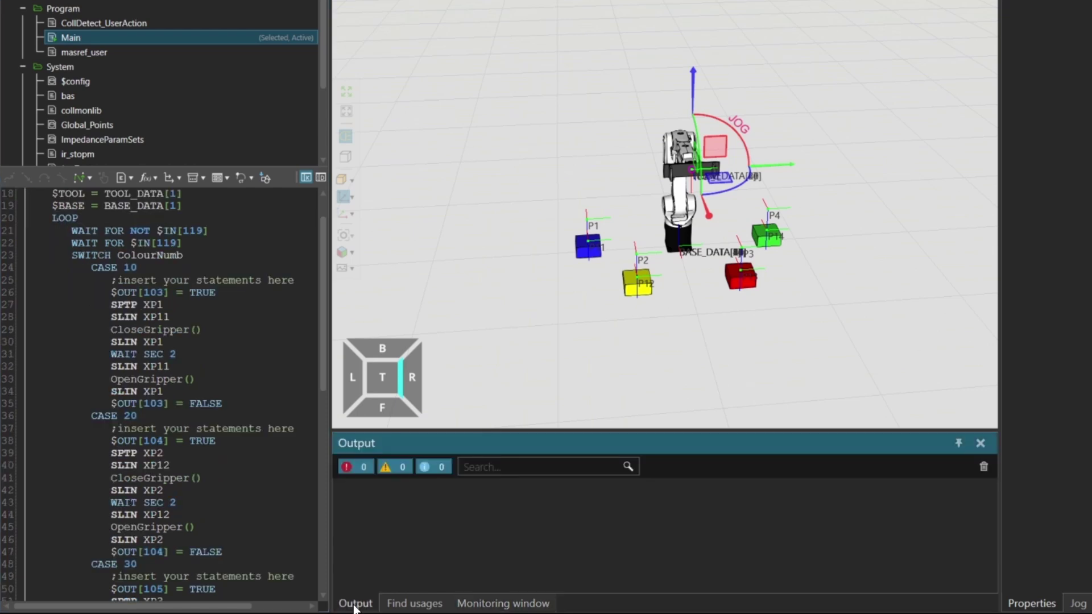
pyautogui.click(504, 603)
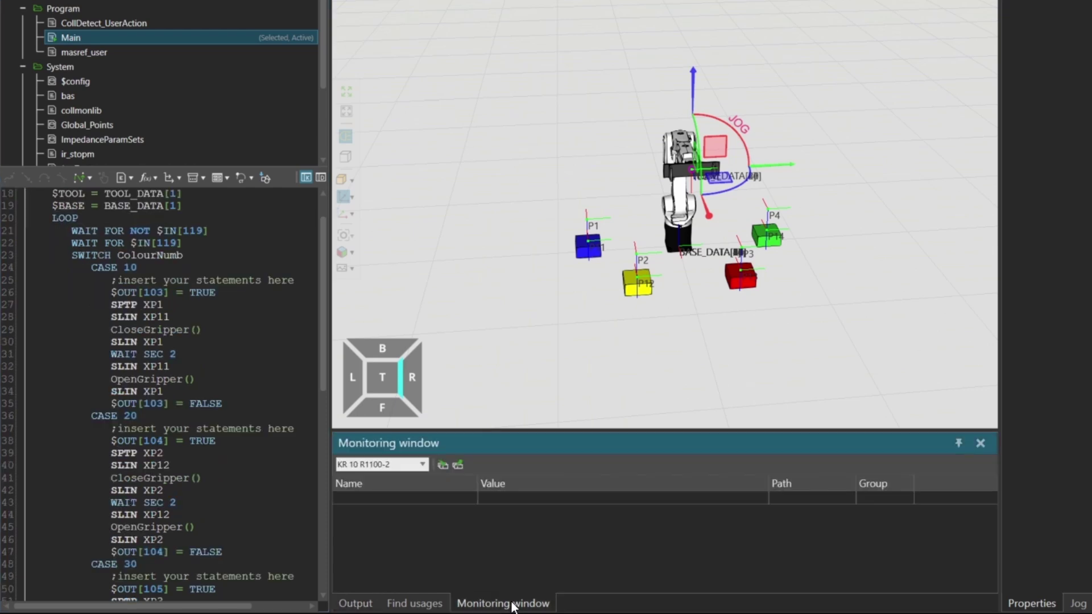
pyautogui.click(387, 496)
pyautogui.write('$I')
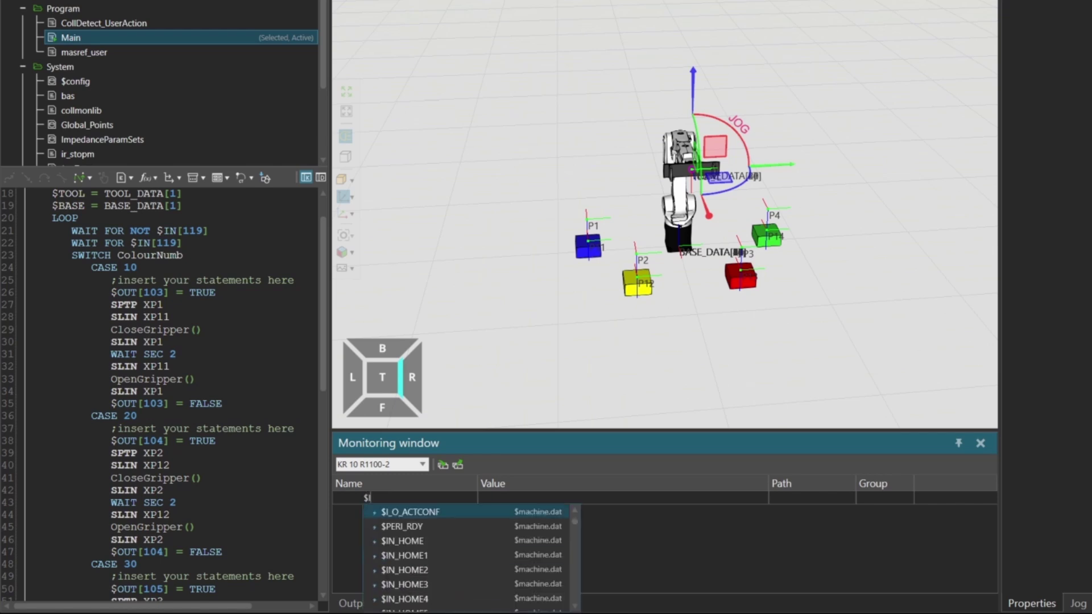
pyautogui.write('N[]')
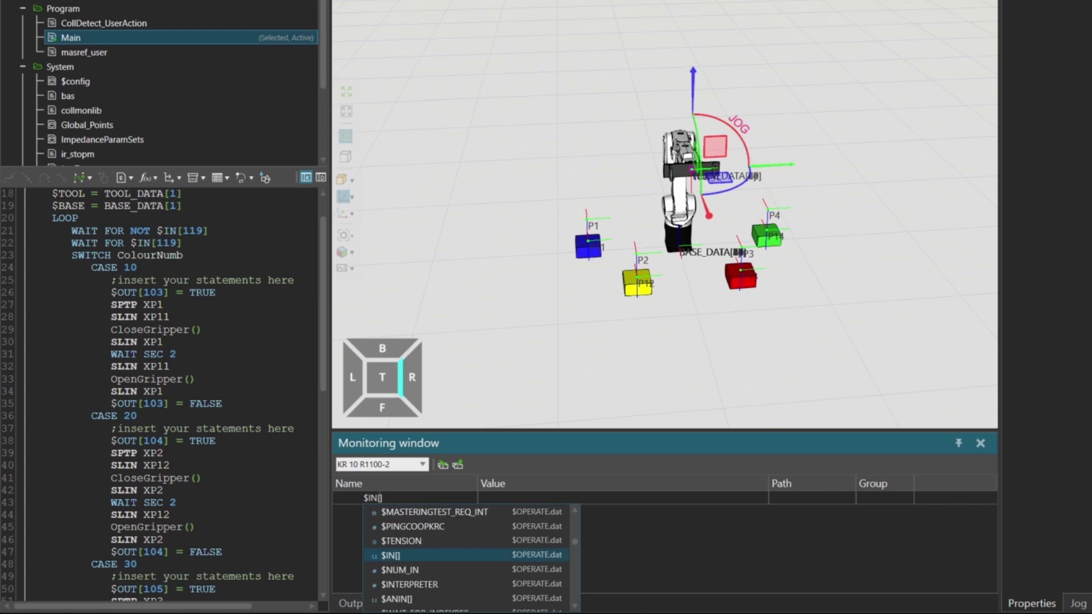
pyautogui.press('Return')
pyautogui.write('$IN')
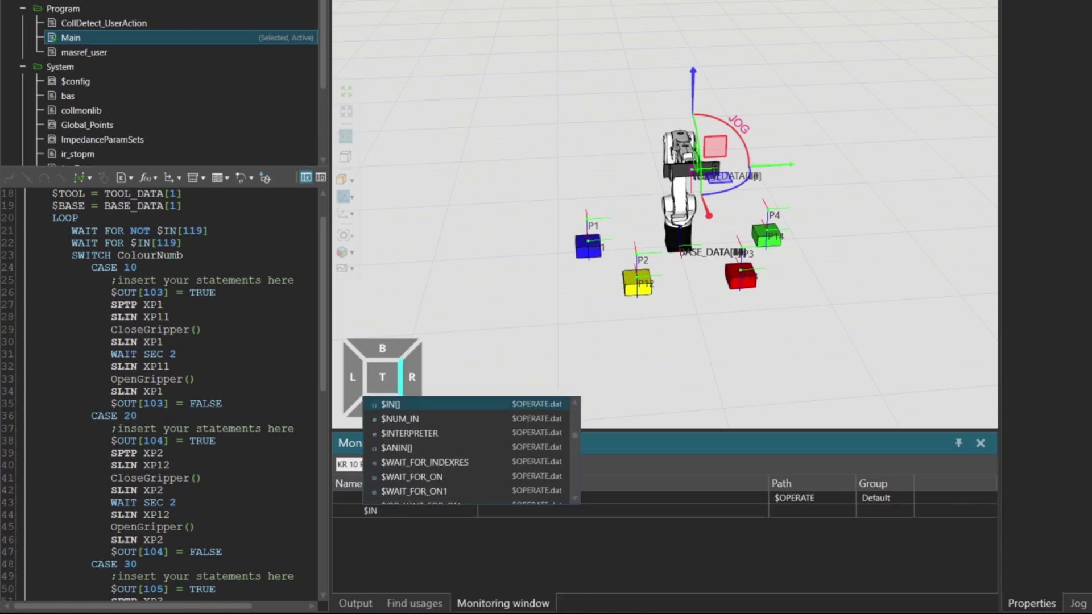
pyautogui.press('Return')
pyautogui.write('$IN[')
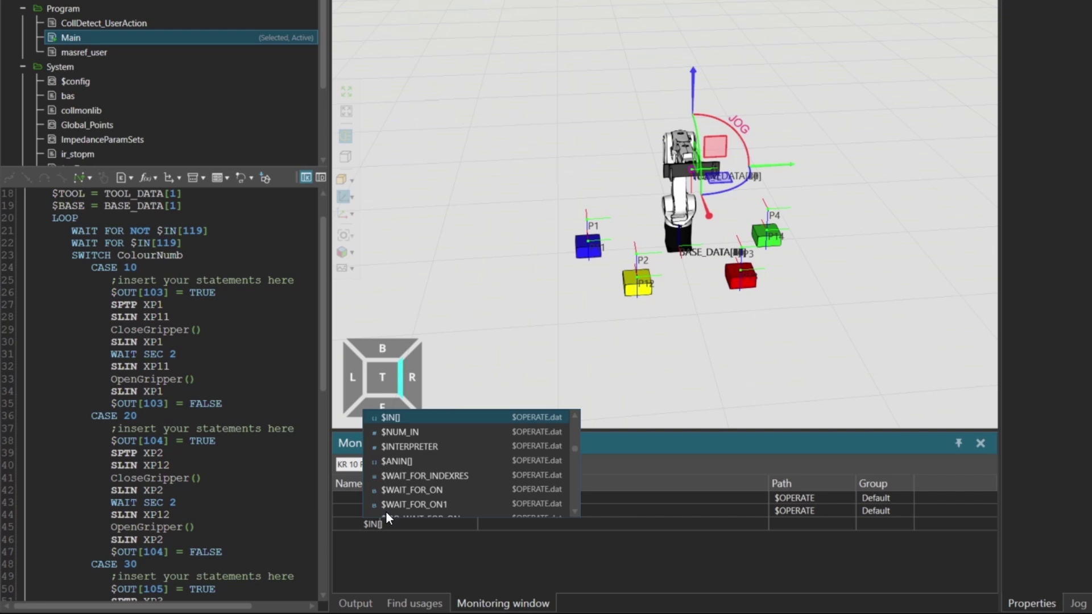
pyautogui.press('Return')
pyautogui.write('$IN[]')
pyautogui.press('Return')
pyautogui.write('$IN[]')
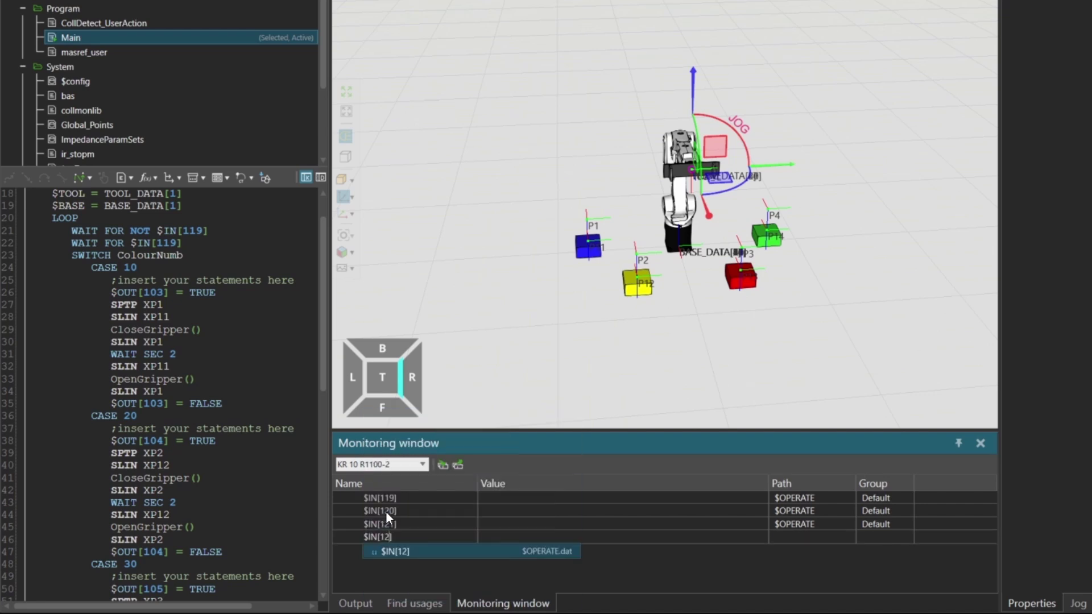
pyautogui.press('Return')
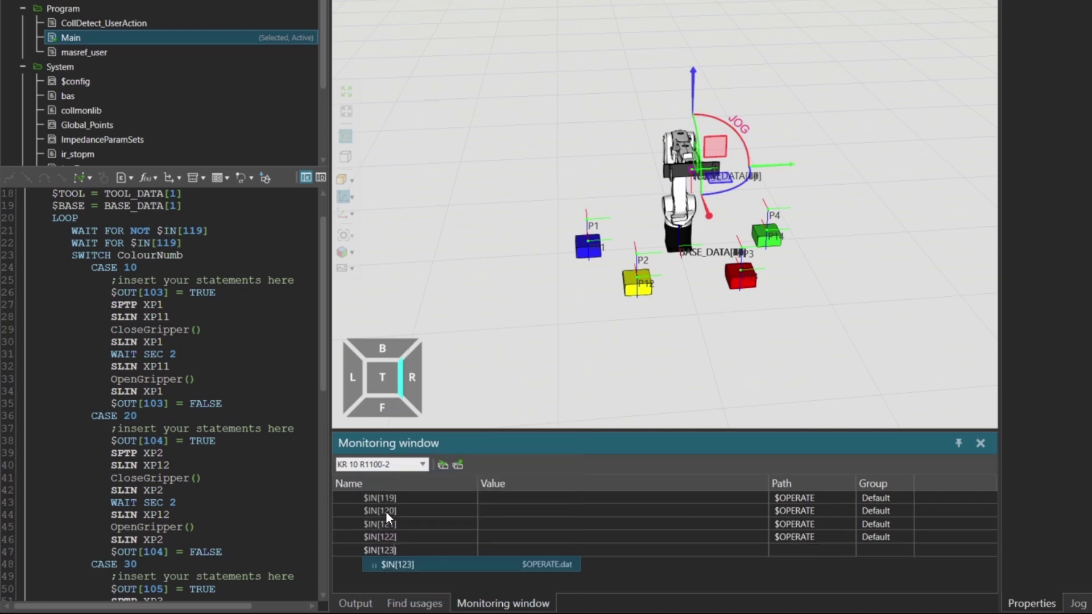
pyautogui.write('$IN[]')
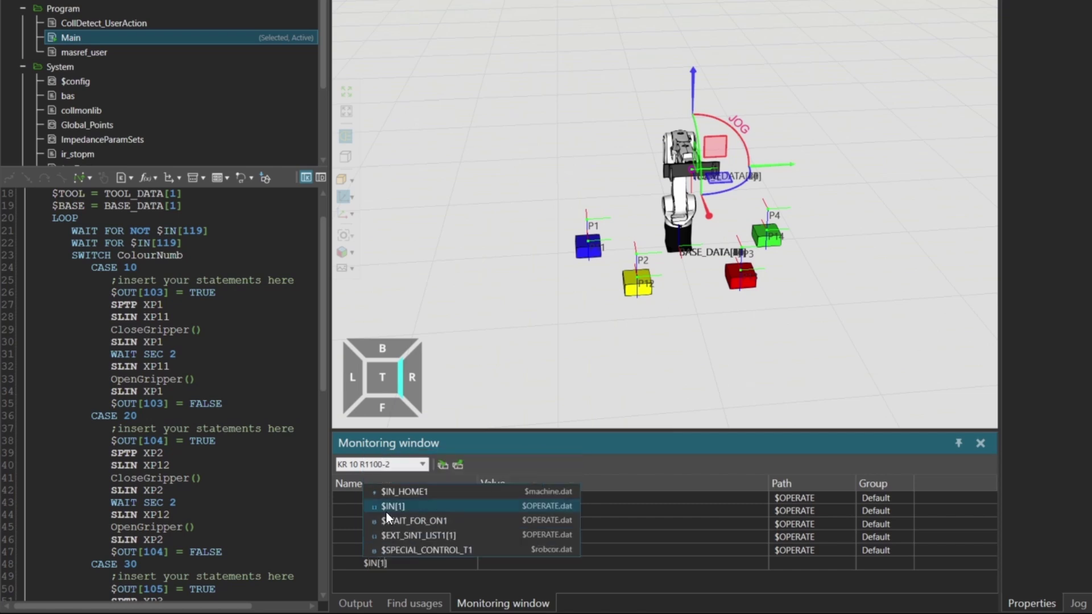
pyautogui.press('Return')
# Enlarge the Monitoring panel and add outputs $OUT[103] through $OUT[106] to the watch list.
pyautogui.write('$')
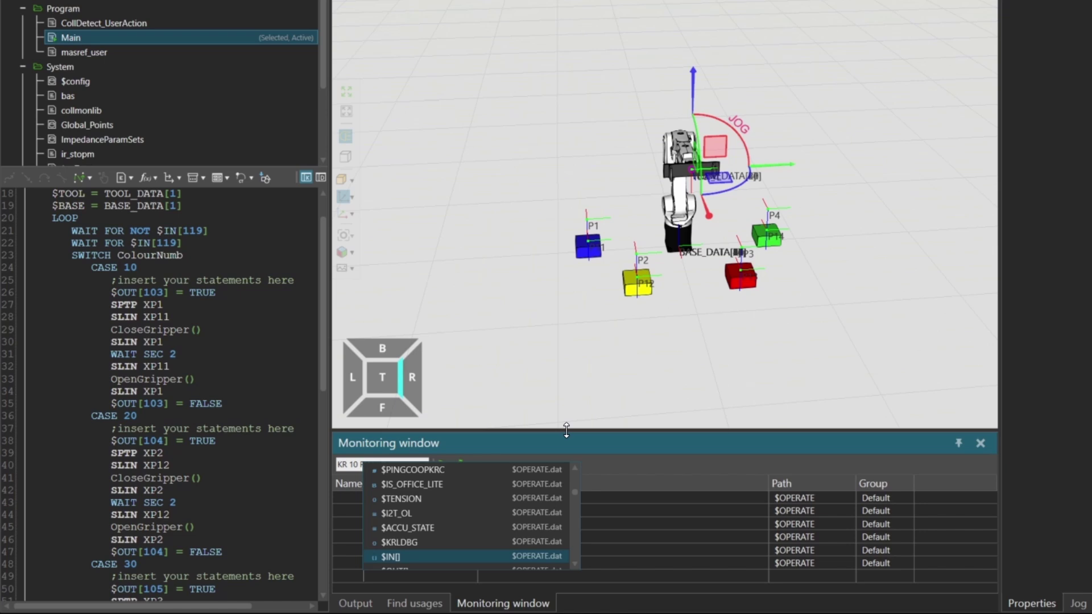
pyautogui.moveTo(566, 431); pyautogui.dragTo(575, 339)
pyautogui.click(381, 486)
pyautogui.write('$')
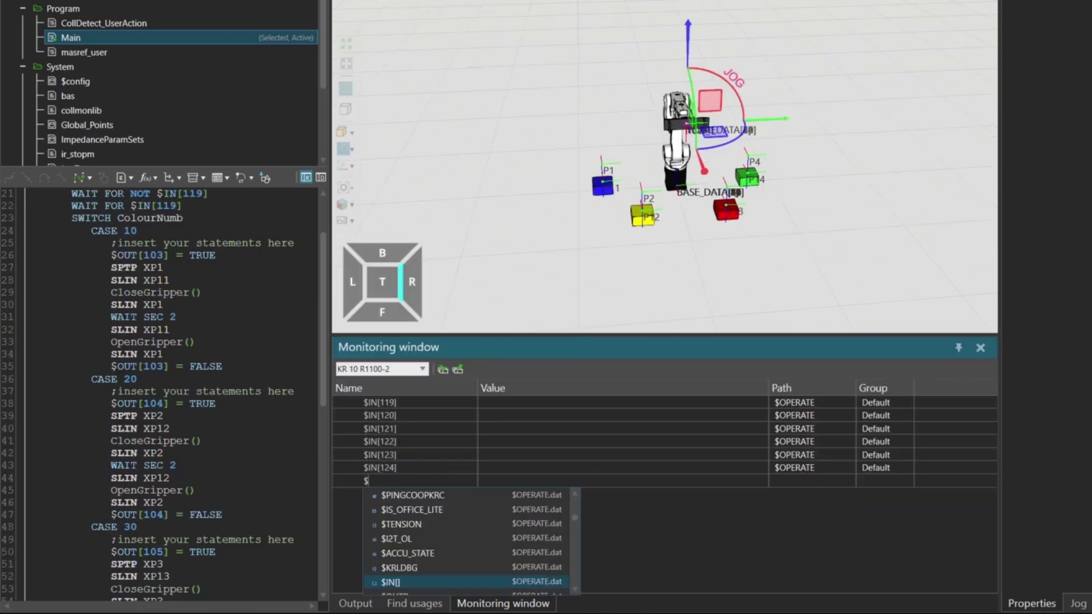
pyautogui.write('OUT[10]3')
pyautogui.press('Return')
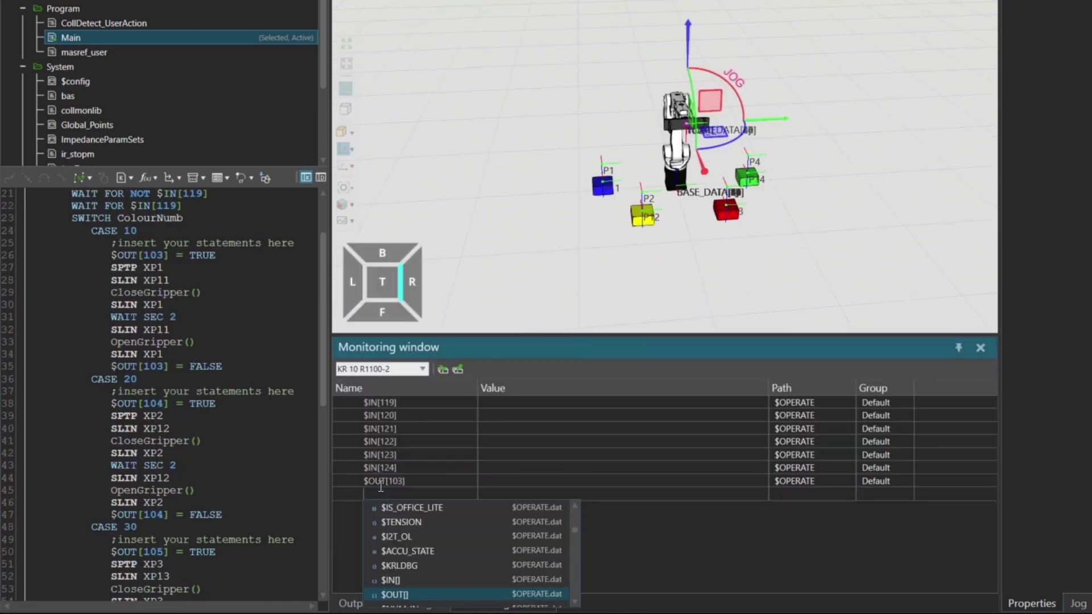
pyautogui.write('$OU')
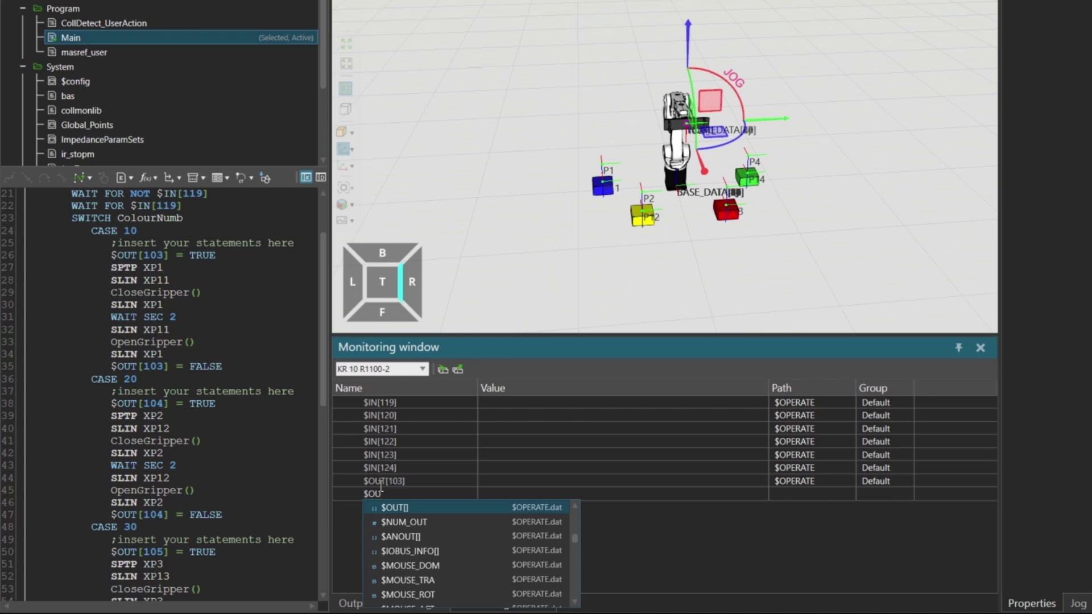
pyautogui.write('T[')
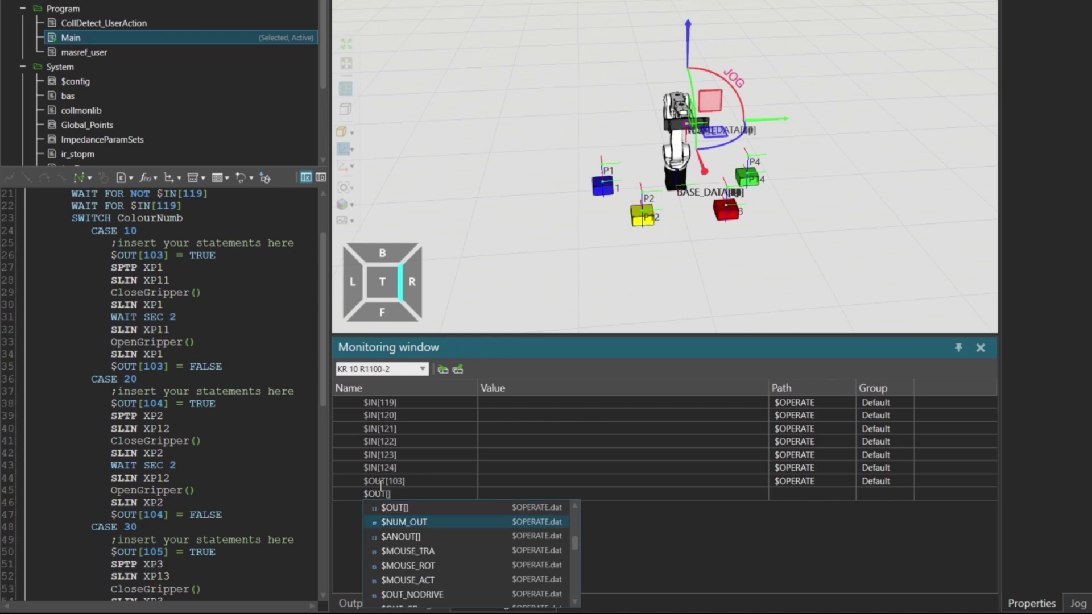
pyautogui.press('Return')
pyautogui.write('$OUT[')
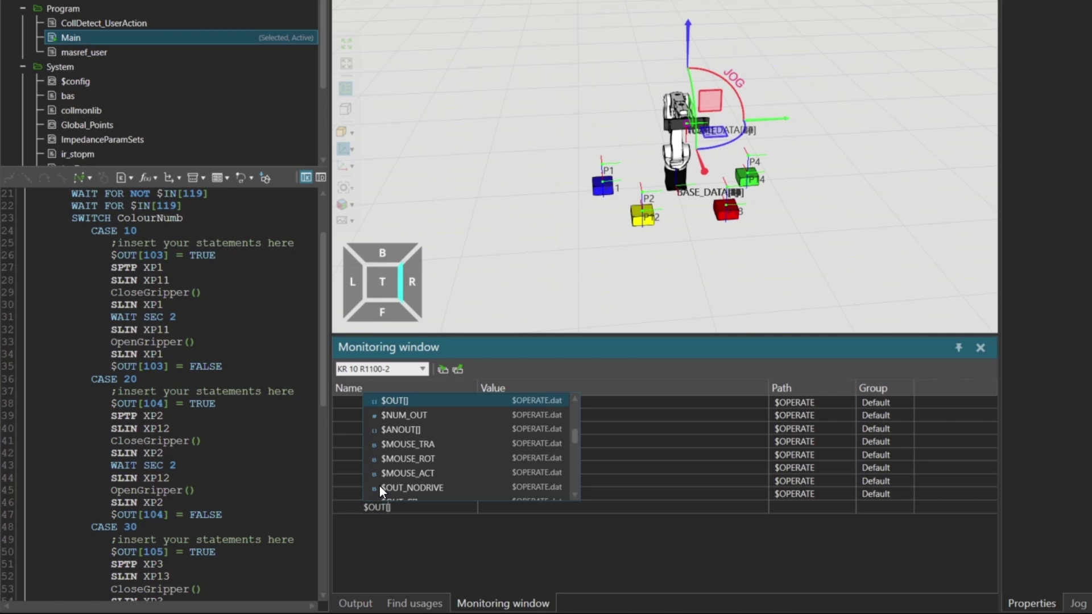
pyautogui.press('Return')
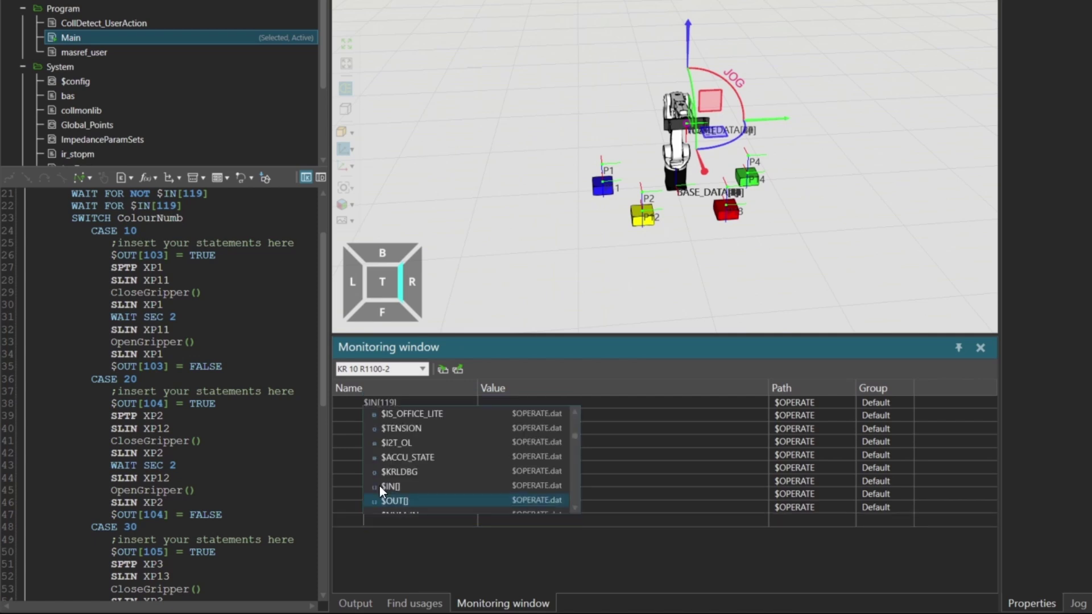
pyautogui.write('$OUT[')
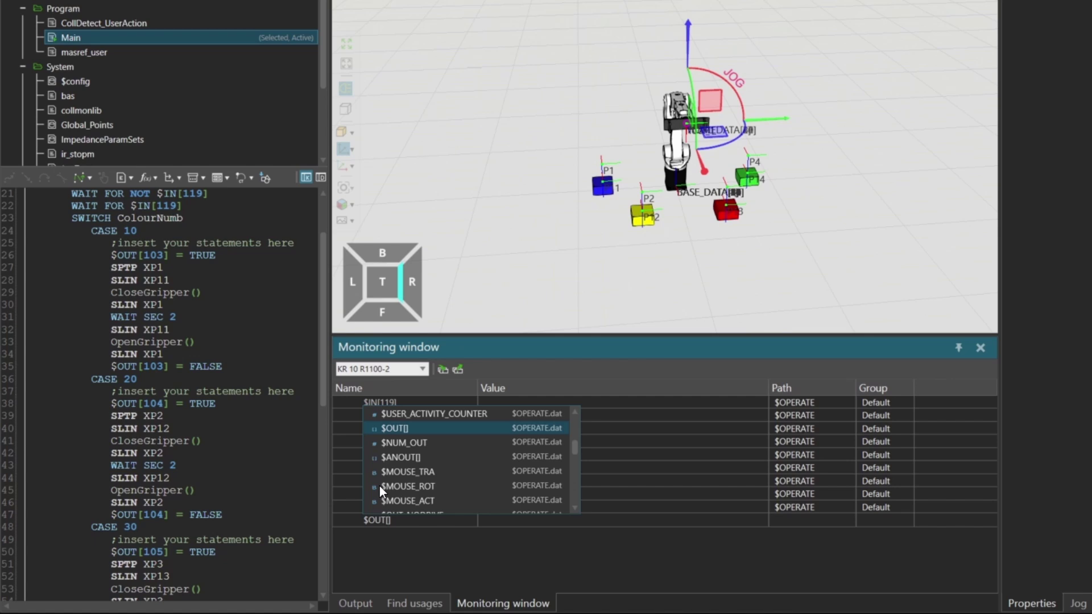
pyautogui.press('Return')
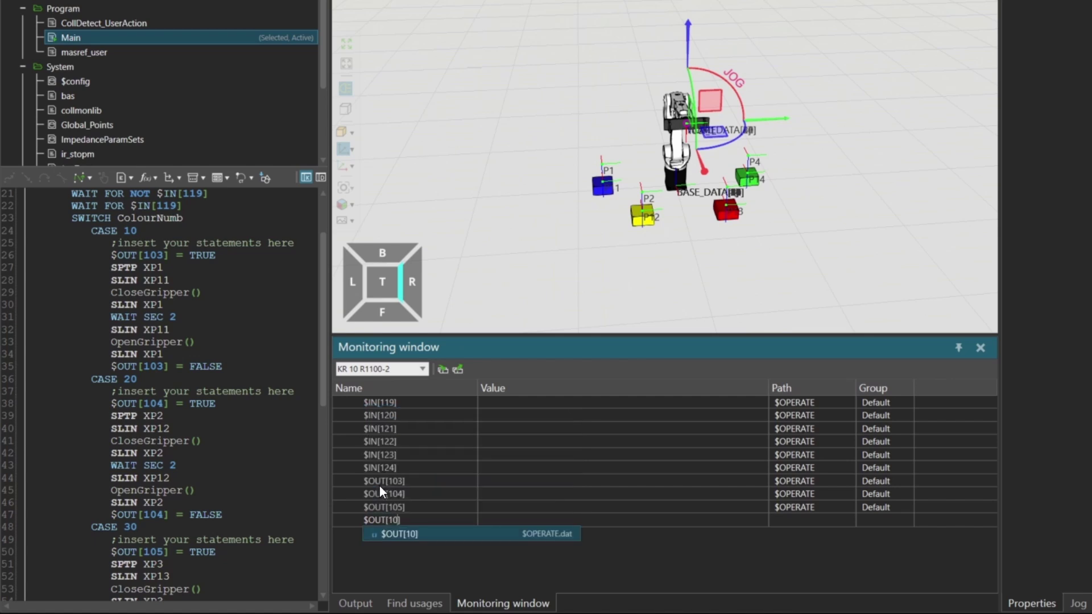
pyautogui.scroll(-5, 380, 486)
# Finish the watch list with ten signals, $IN[119]–$IN[124] and $OUT[103]–$OUT[106].
pyautogui.click(508, 404)
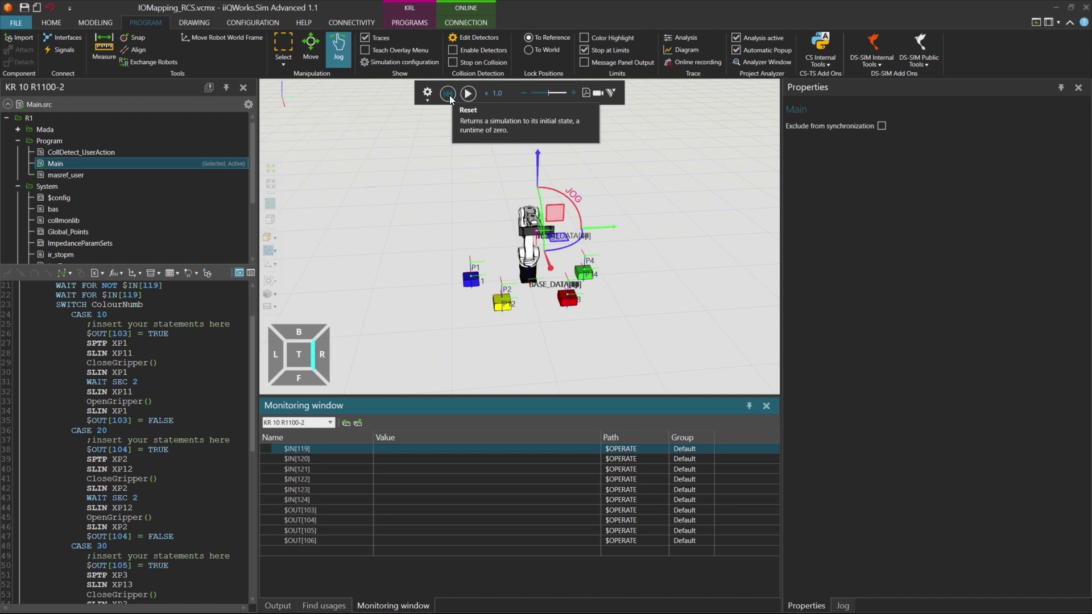
# Start the simulation and add ColourNumb, reading 0, to the Monitoring watch list.
pyautogui.click(471, 94)
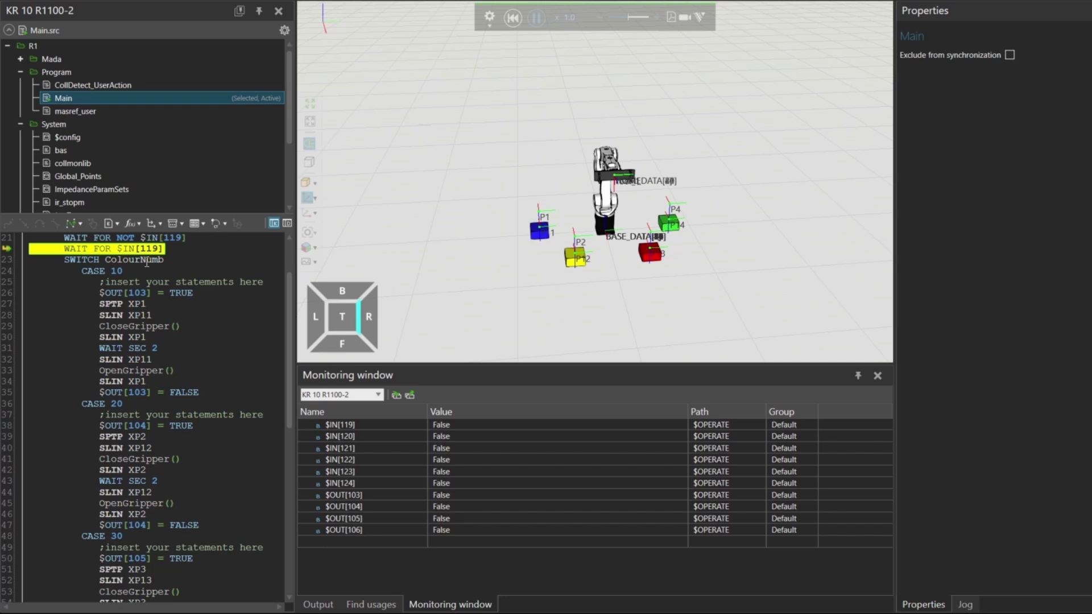
pyautogui.moveTo(147, 261)
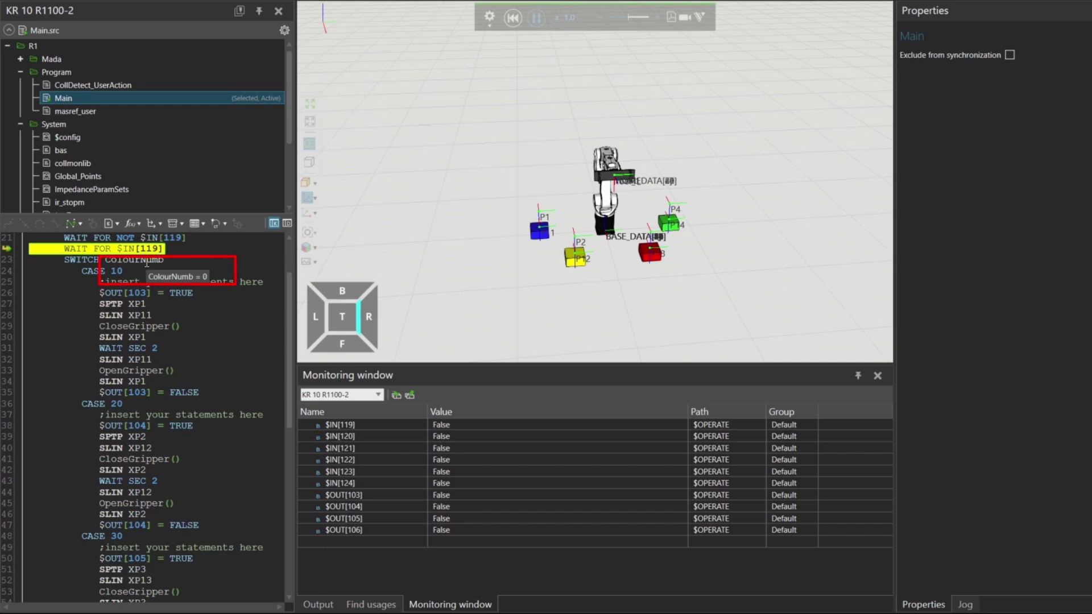
pyautogui.click(341, 542)
pyautogui.write('Colour')
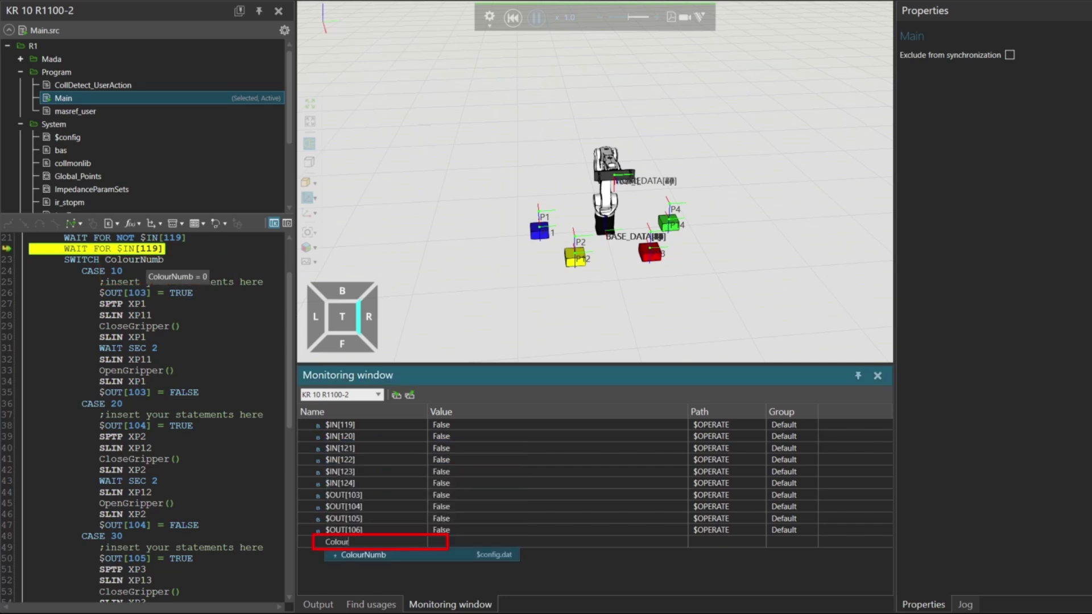
pyautogui.press('Return')
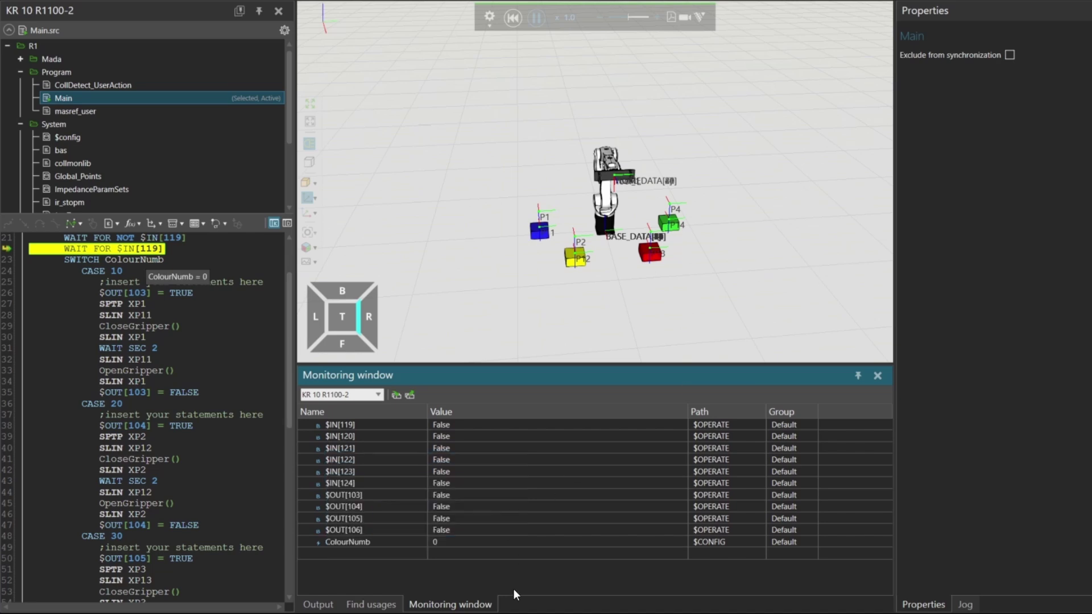
pyautogui.click(466, 424)
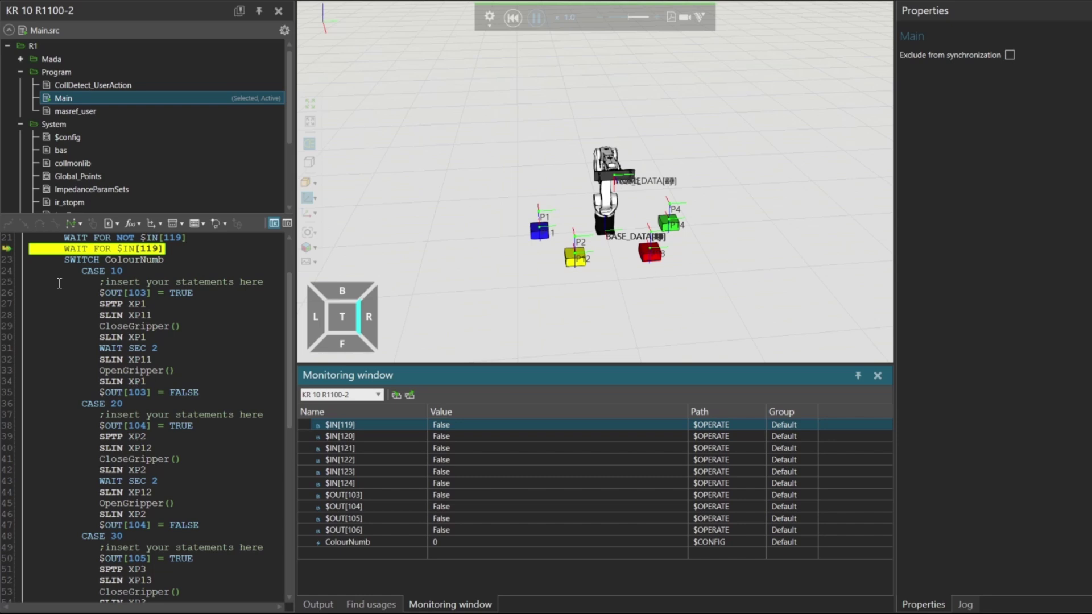
pyautogui.moveTo(131, 297)
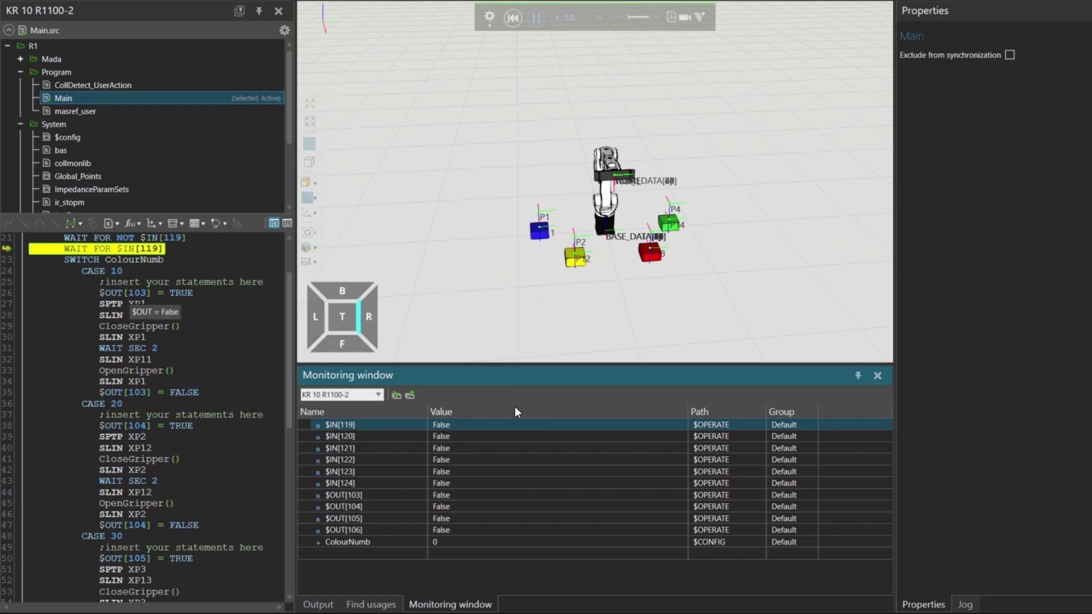
# Set $IN[119], $IN[121] and $IN[123] to True, making ColourNumb 10.
pyautogui.click(462, 426)
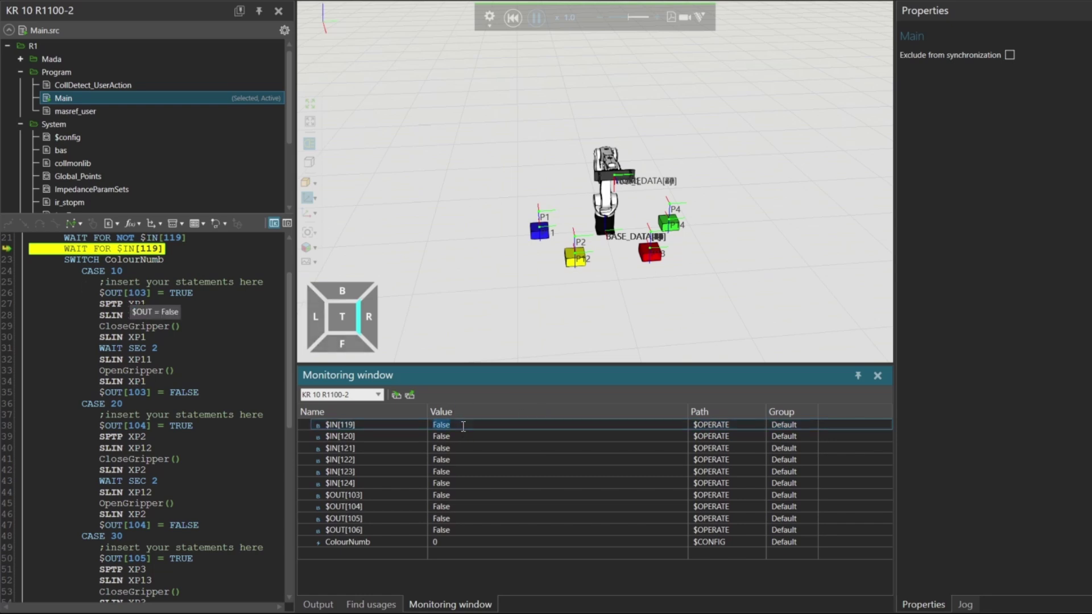
pyautogui.write('True')
pyautogui.press('Return')
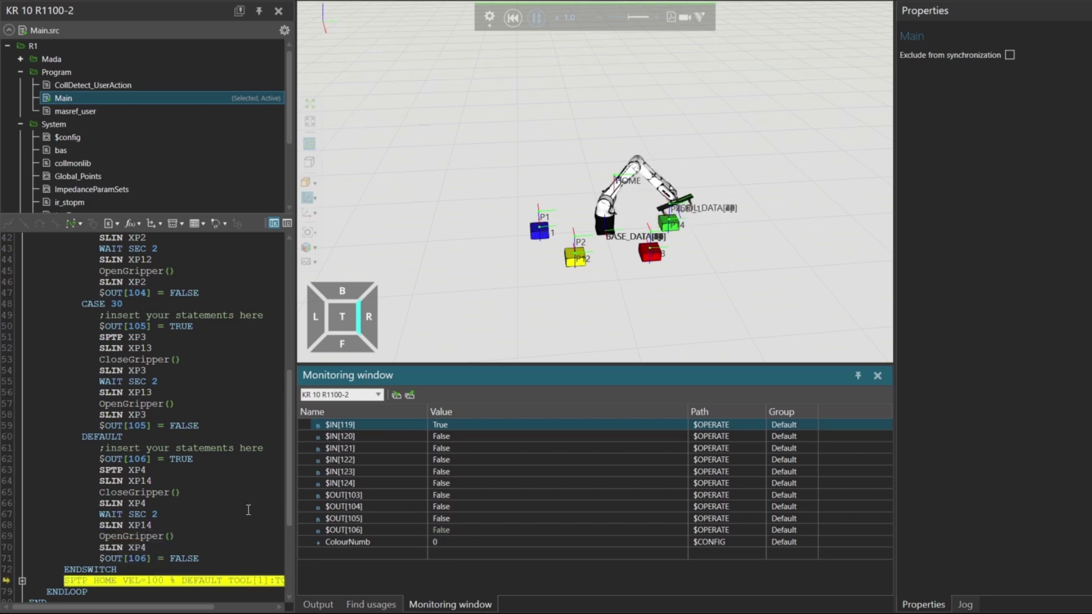
pyautogui.doubleClick(462, 448)
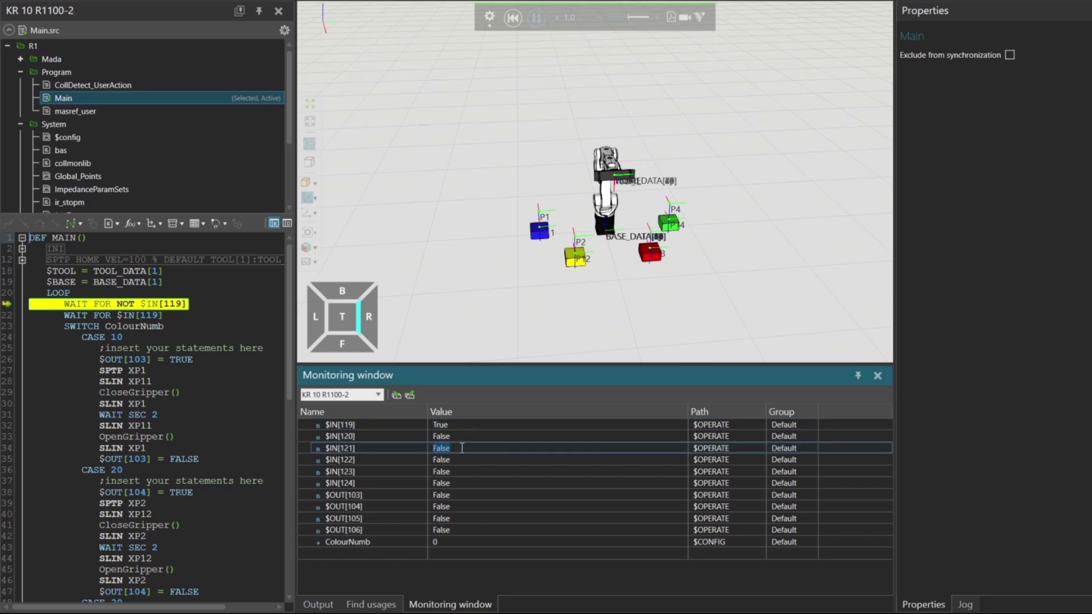
pyautogui.write('True')
pyautogui.press('Return')
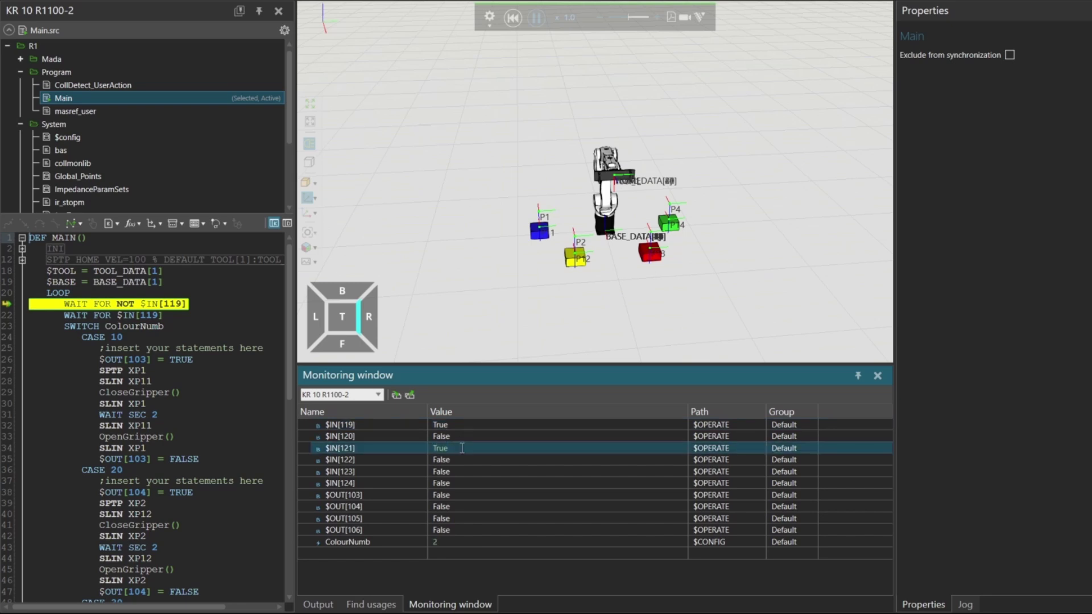
pyautogui.doubleClick(457, 471)
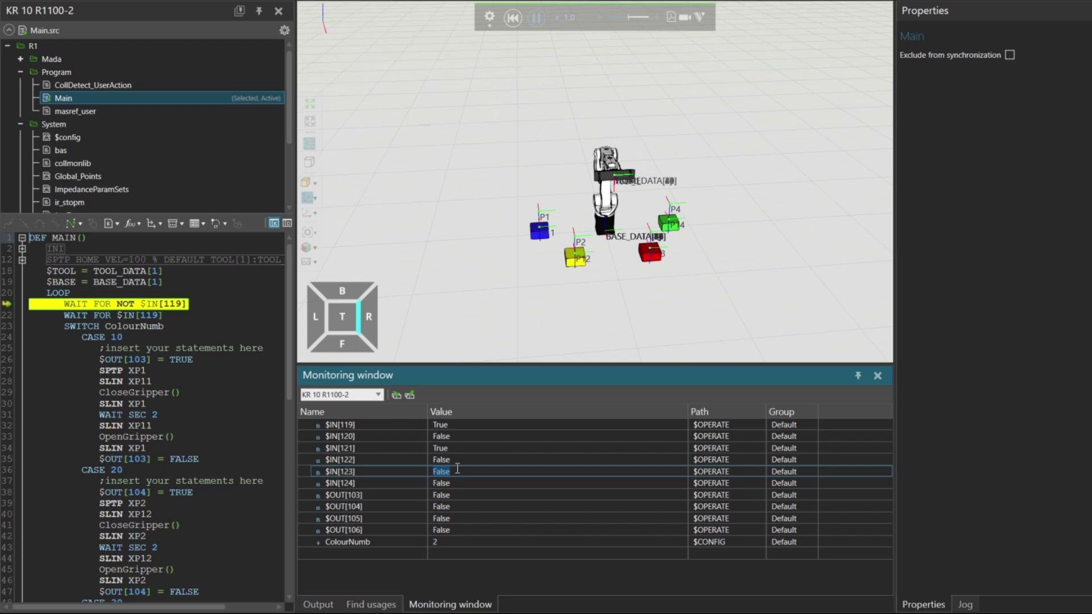
pyautogui.write('True')
pyautogui.press('Return')
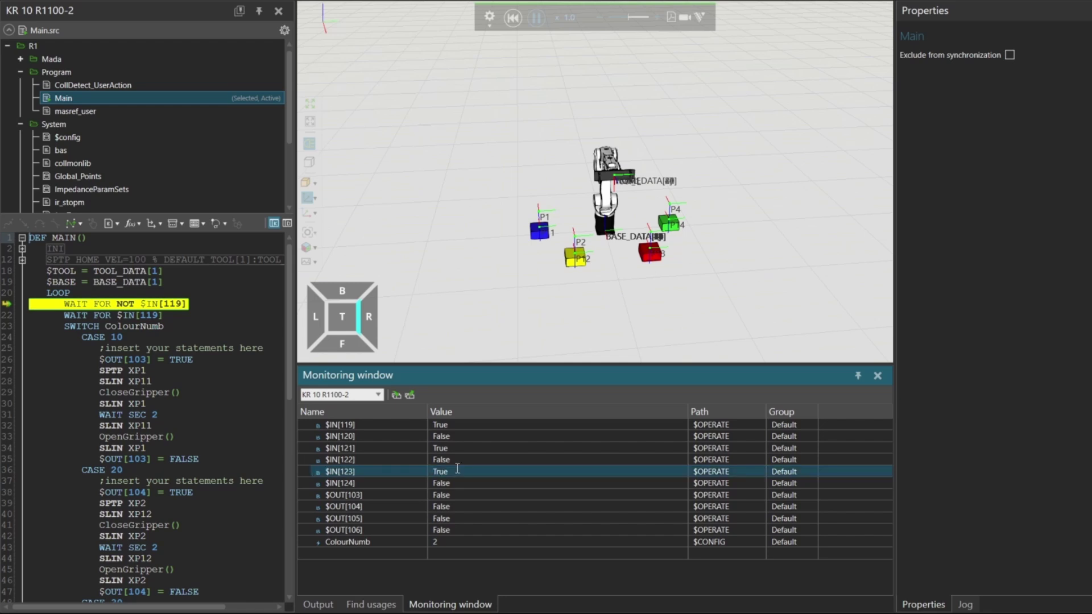
# Toggle $IN[119] to False and back to True to start the CASE 10 pick.
pyautogui.doubleClick(468, 425)
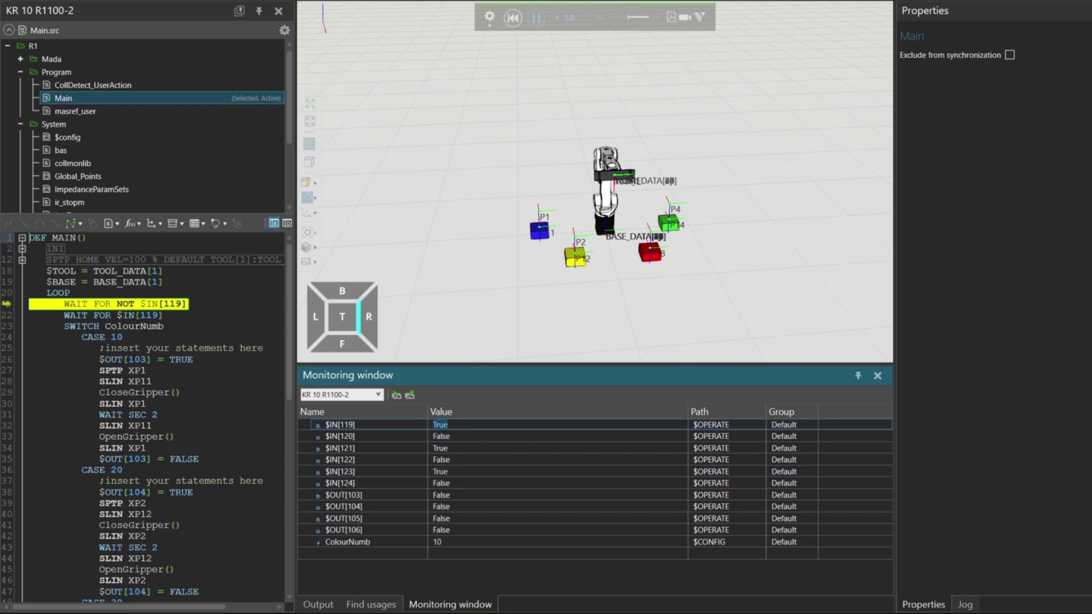
pyautogui.write('False')
pyautogui.press('Return')
pyautogui.doubleClick(514, 428)
pyautogui.write('True')
pyautogui.press('Return')
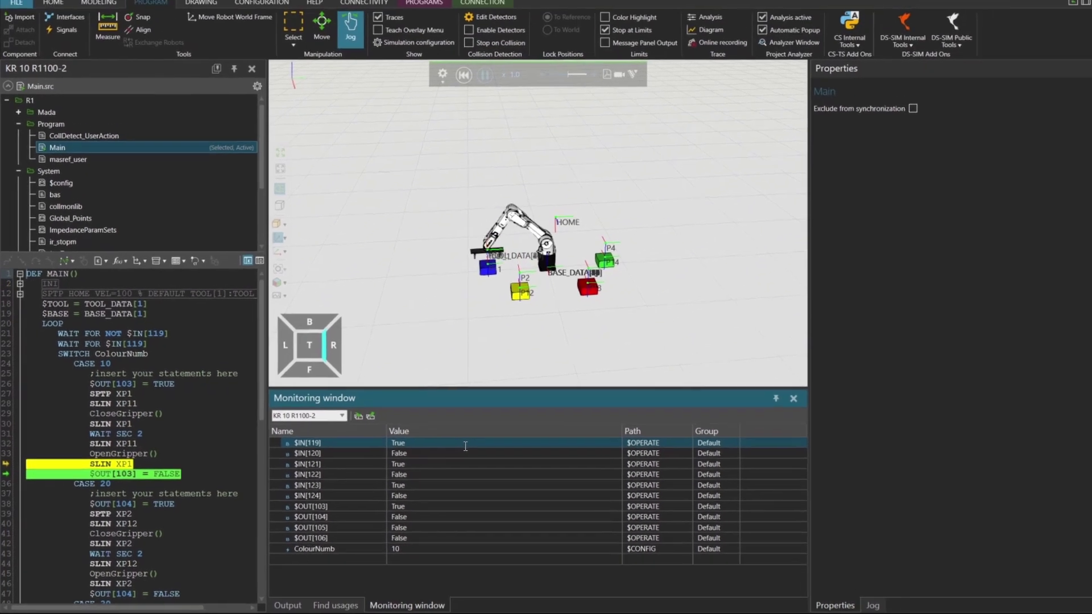
# Set $IN[121] and $IN[123] False and $IN[122] and $IN[124] True, making ColourNumb 20.
pyautogui.doubleClick(405, 464)
pyautogui.write('Fal')
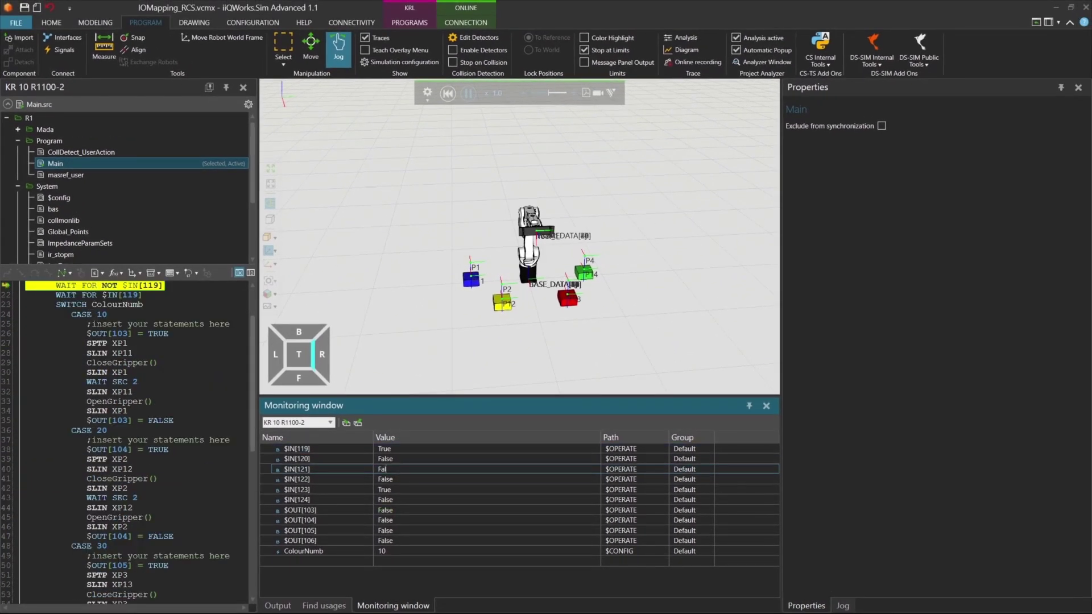
pyautogui.write('se')
pyautogui.press('Return')
pyautogui.doubleClick(493, 490)
pyautogui.write('False')
pyautogui.press('Return')
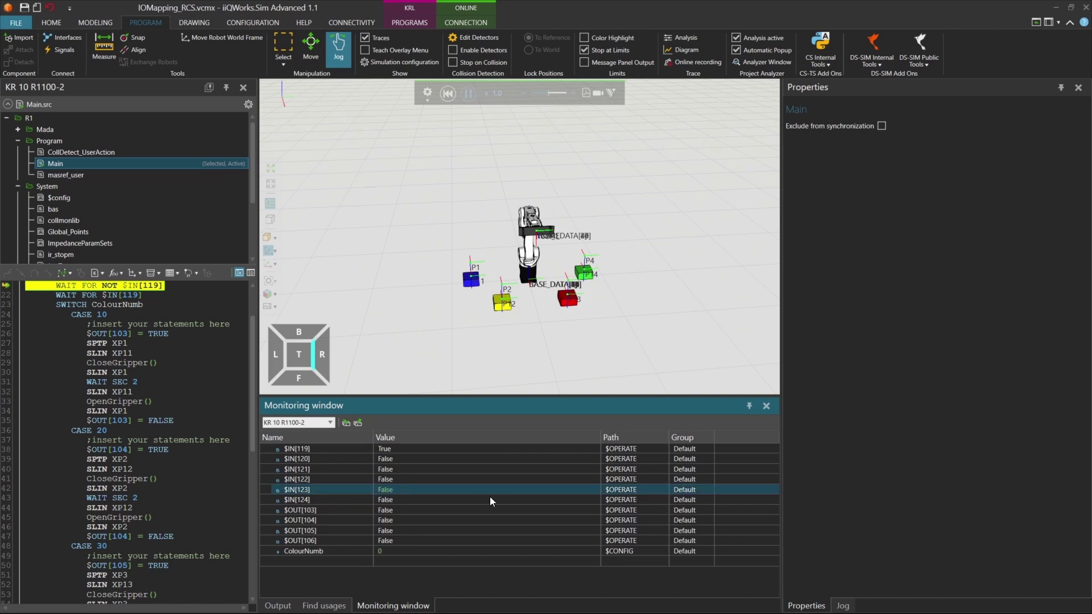
pyautogui.doubleClick(420, 480)
pyautogui.write('True')
pyautogui.press('Return')
pyautogui.doubleClick(402, 500)
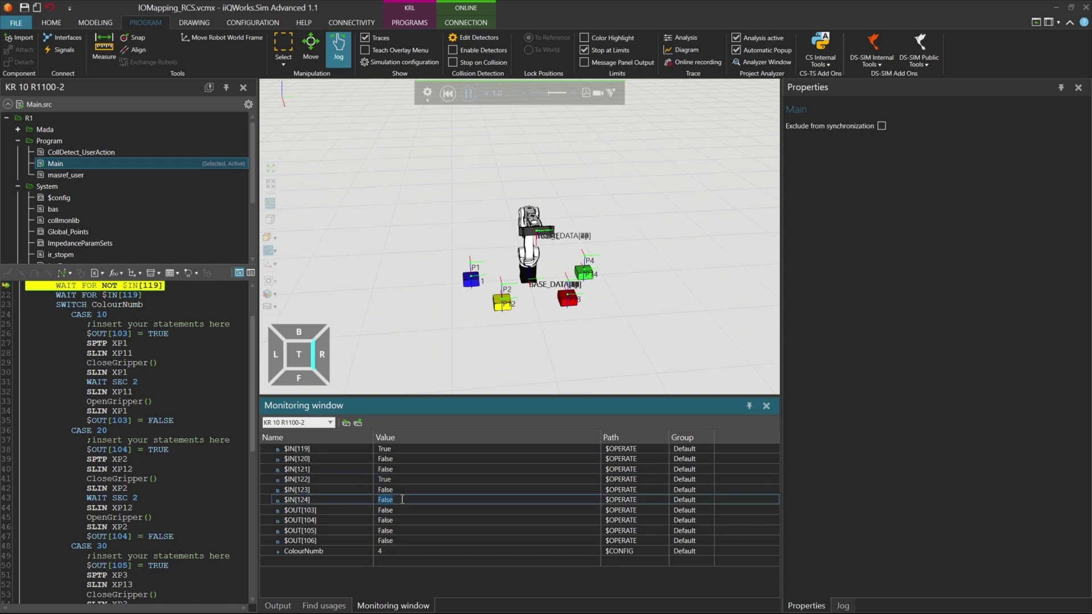
pyautogui.write('True')
pyautogui.press('Return')
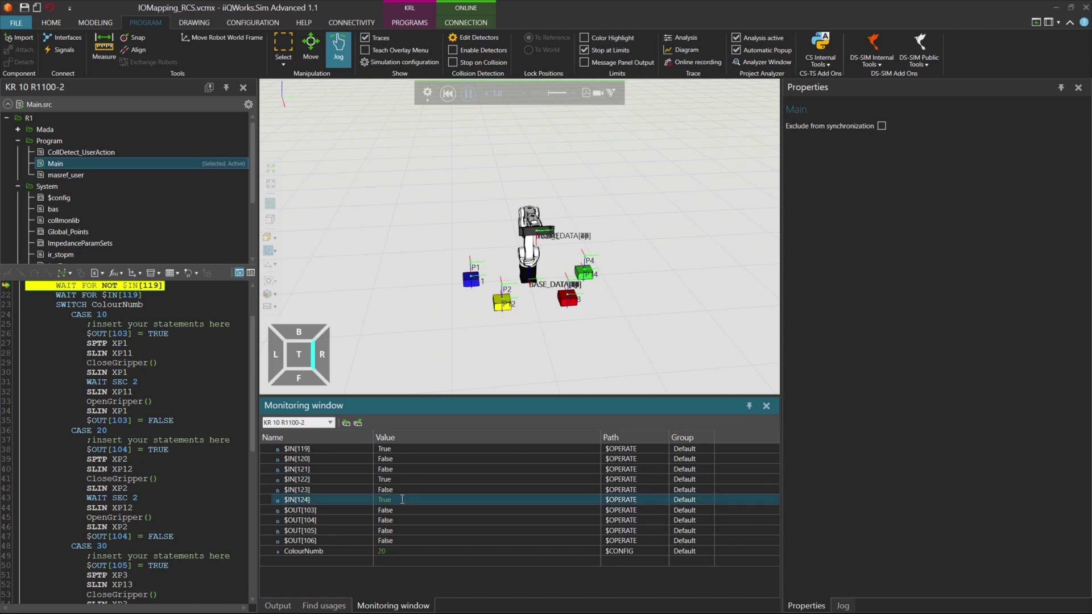
# Set $IN[119] True to release the wait and run the CASE 20 pick.
pyautogui.doubleClick(403, 449)
pyautogui.write('True')
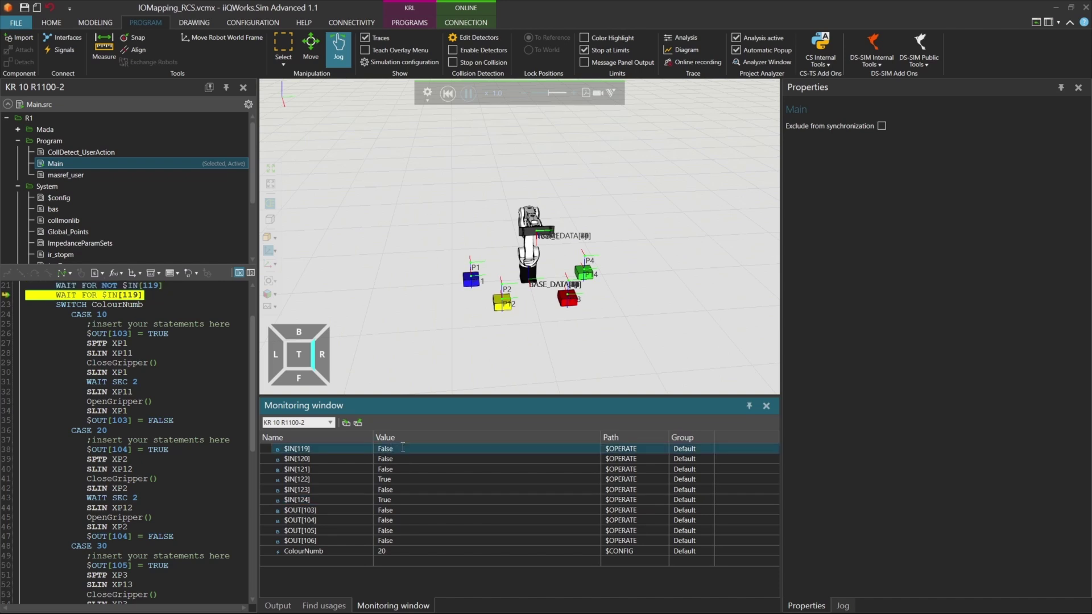
pyautogui.press('Return')
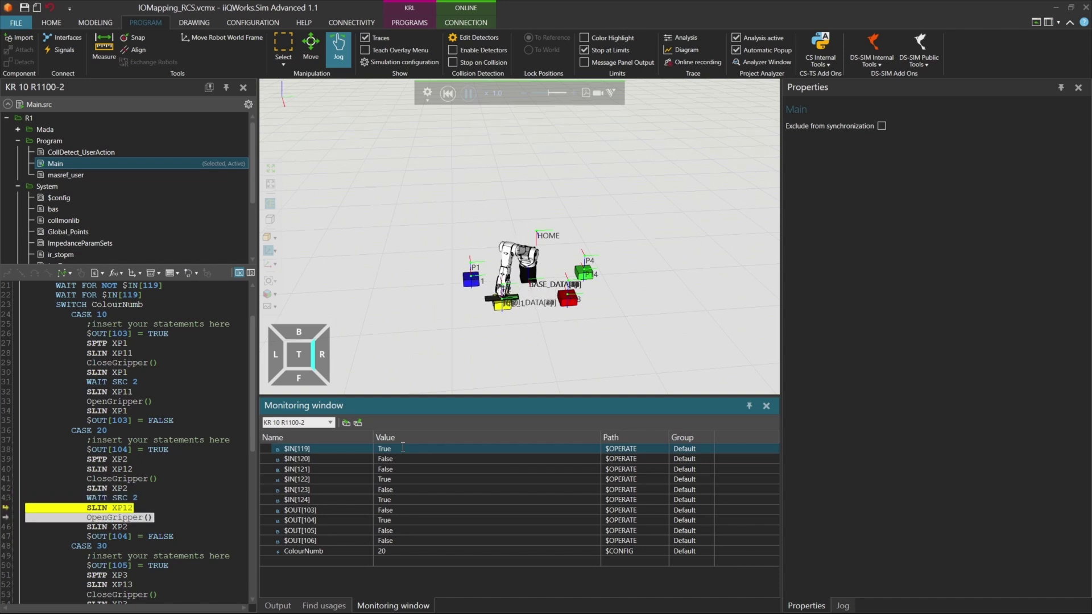
# Set $IN[123] and $IN[121] to True, making ColourNumb 30.
pyautogui.doubleClick(402, 490)
pyautogui.write('True')
pyautogui.press('Return')
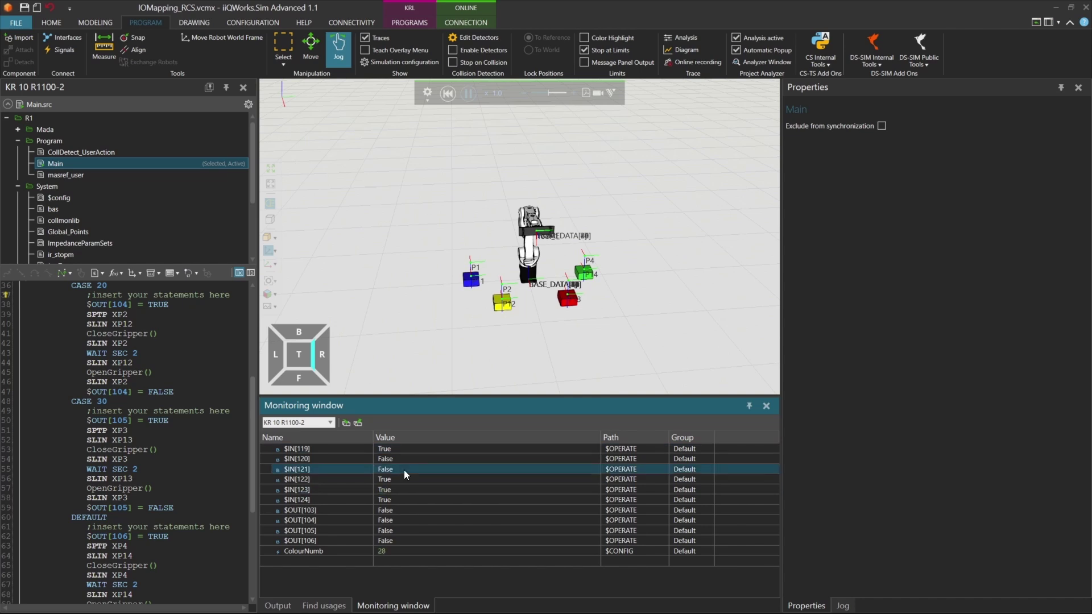
pyautogui.doubleClick(405, 470)
pyautogui.write('True')
pyautogui.press('Return')
# Re-enter $IN[119] as True to start the CASE 30 pick.
pyautogui.doubleClick(396, 449)
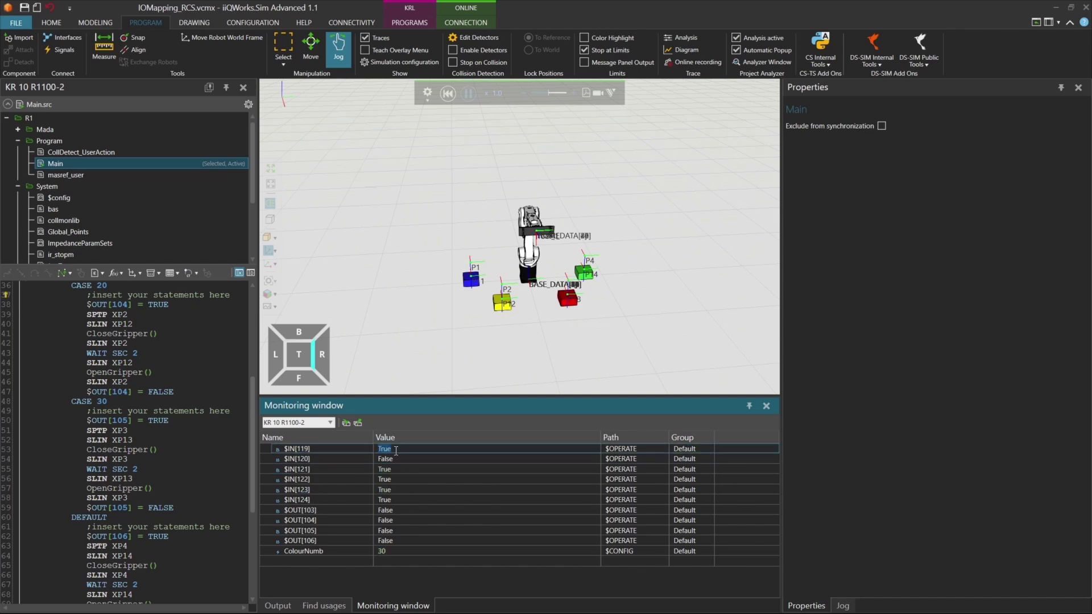
pyautogui.write('F')
pyautogui.press('BackSpace')
pyautogui.write('True')
pyautogui.press('Return')
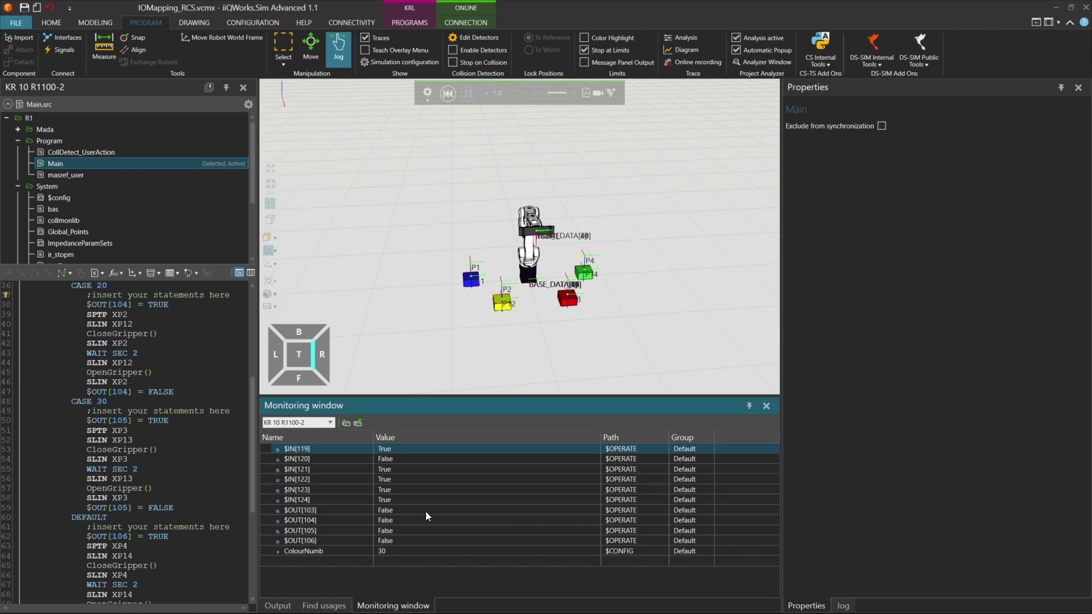
# Drag a Block from the eCatalog's iiQWorks.Sim Library 1.1 Miscellaneous category into the layout.
pyautogui.click(57, 23)
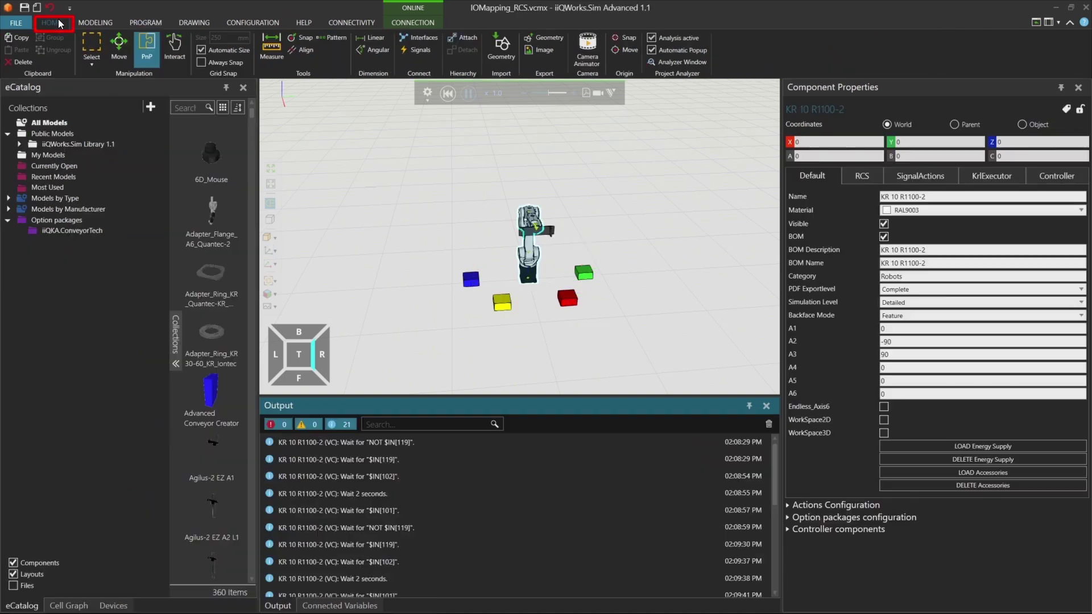
pyautogui.click(18, 144)
pyautogui.click(62, 190)
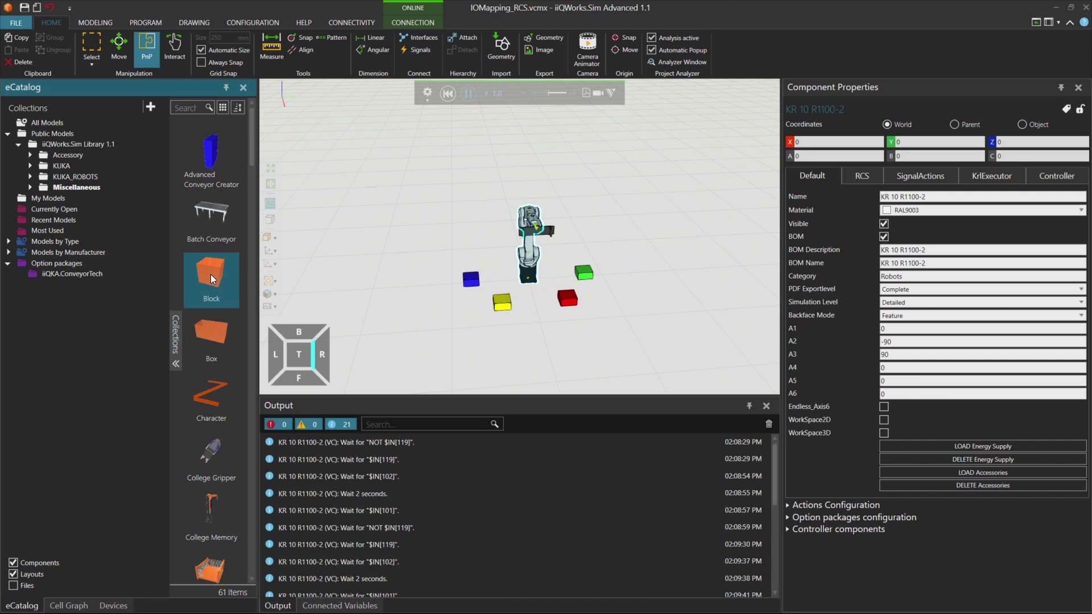
pyautogui.moveTo(210, 274); pyautogui.dragTo(352, 263)
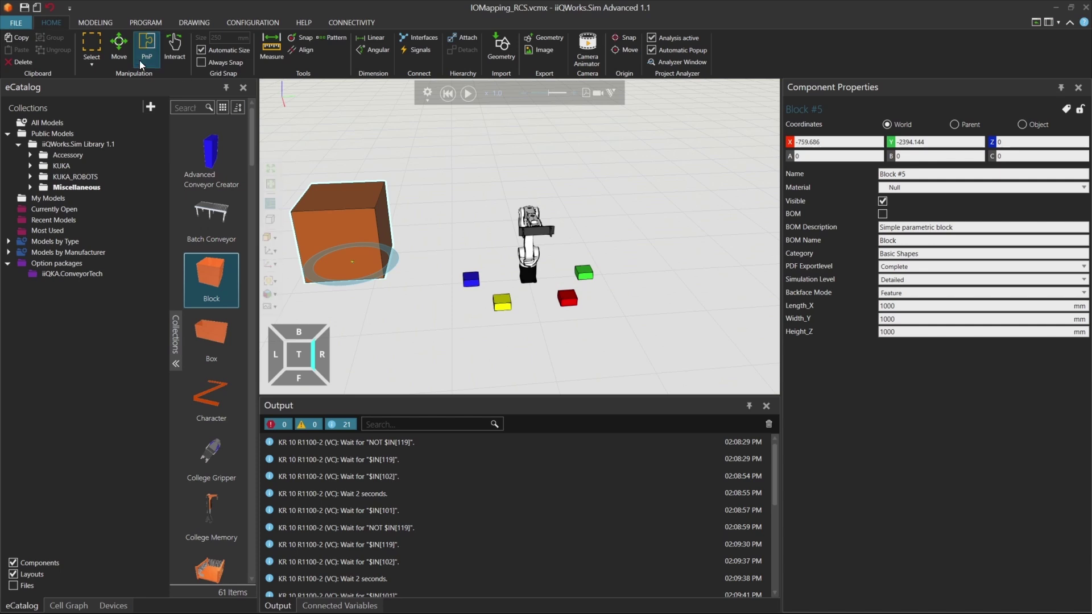
pyautogui.click(101, 23)
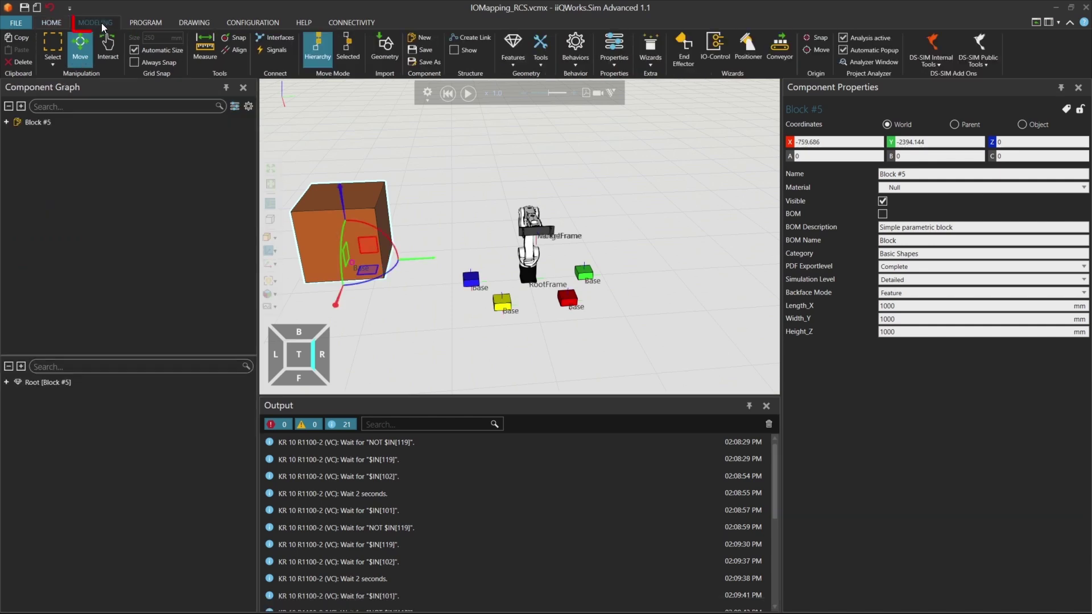
# Add six Boolean Signal behaviors to Block #5.
pyautogui.click(585, 64)
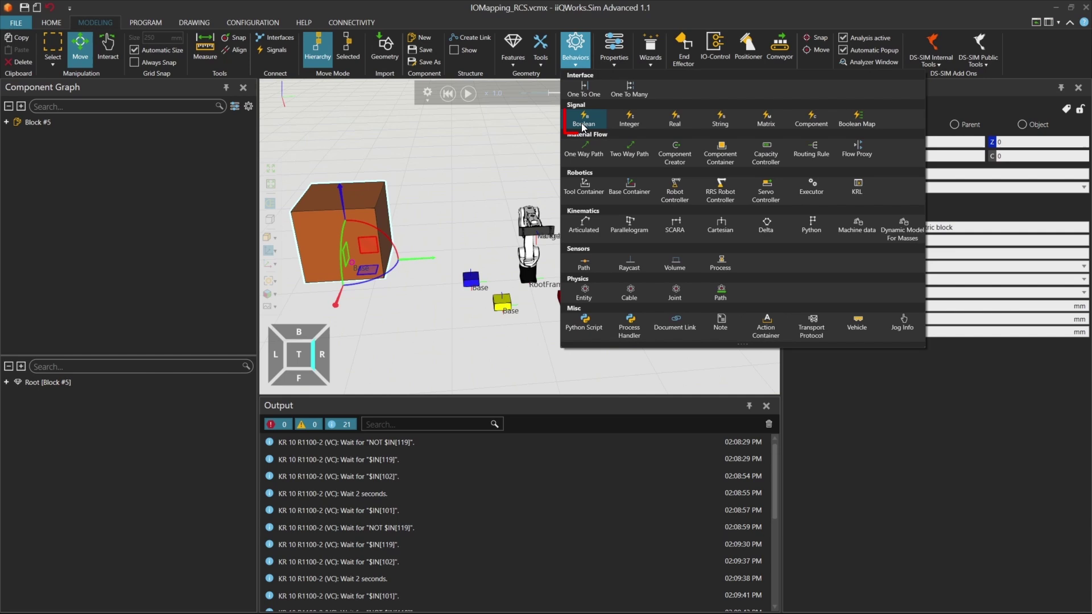
pyautogui.click(584, 118)
pyautogui.click(576, 49)
pyautogui.click(583, 118)
pyautogui.click(576, 50)
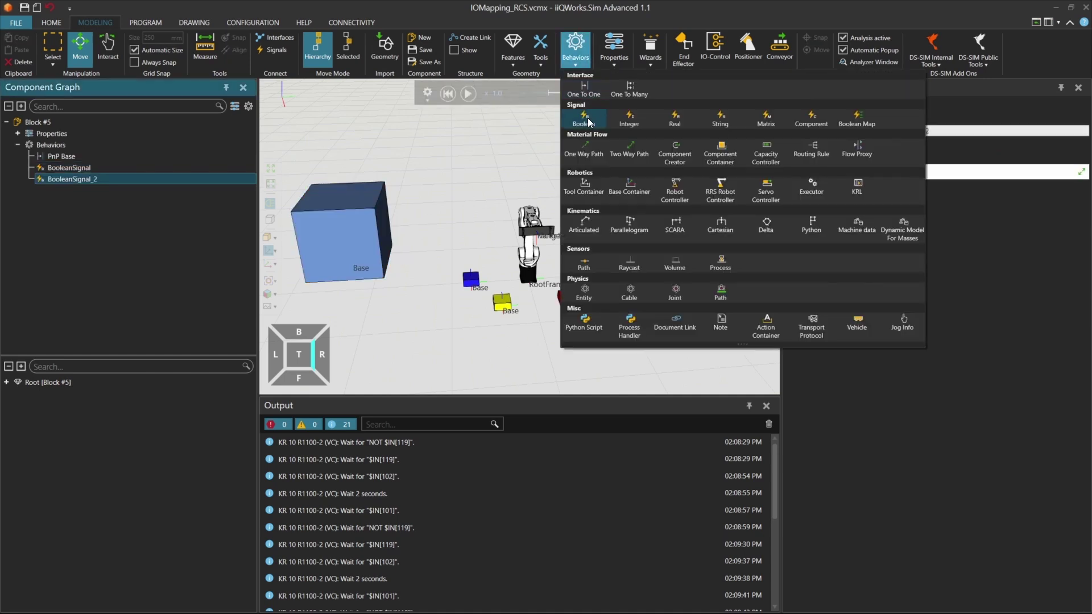
pyautogui.click(584, 118)
pyautogui.click(576, 50)
pyautogui.click(584, 119)
pyautogui.click(576, 50)
pyautogui.click(584, 118)
pyautogui.click(576, 68)
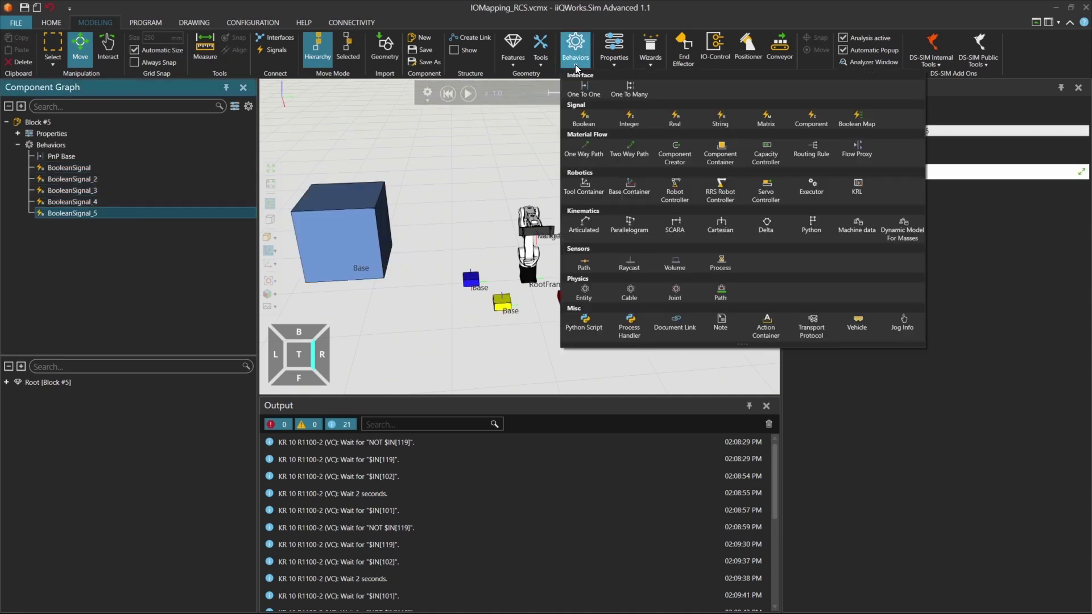
pyautogui.click(583, 118)
# Rename the first three Boolean signals to Out_119, Out_120 and Out_121.
pyautogui.click(65, 156)
pyautogui.click(105, 168)
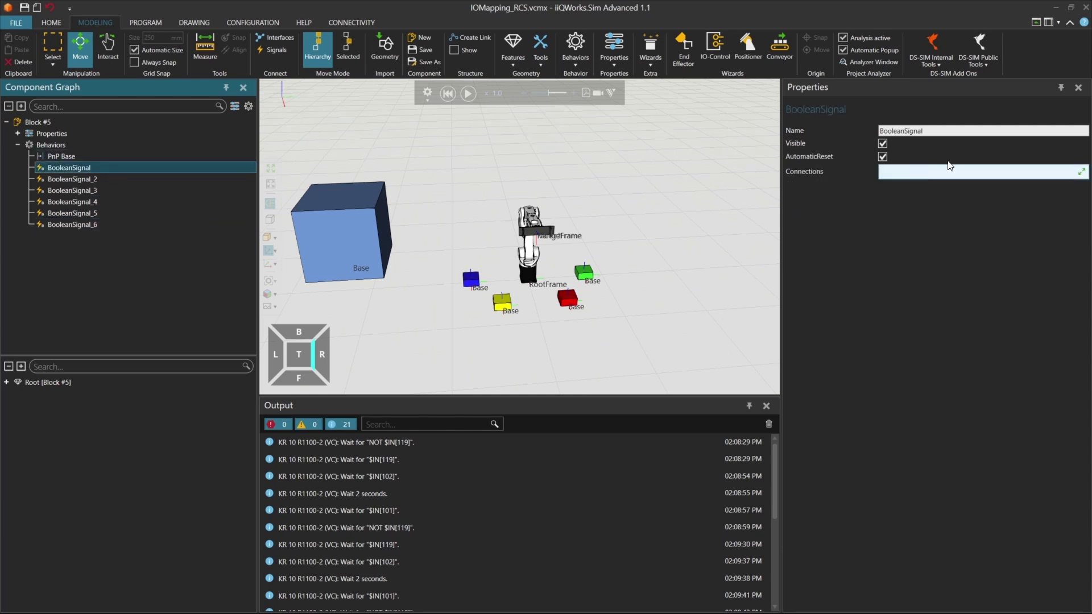
pyautogui.click(964, 128)
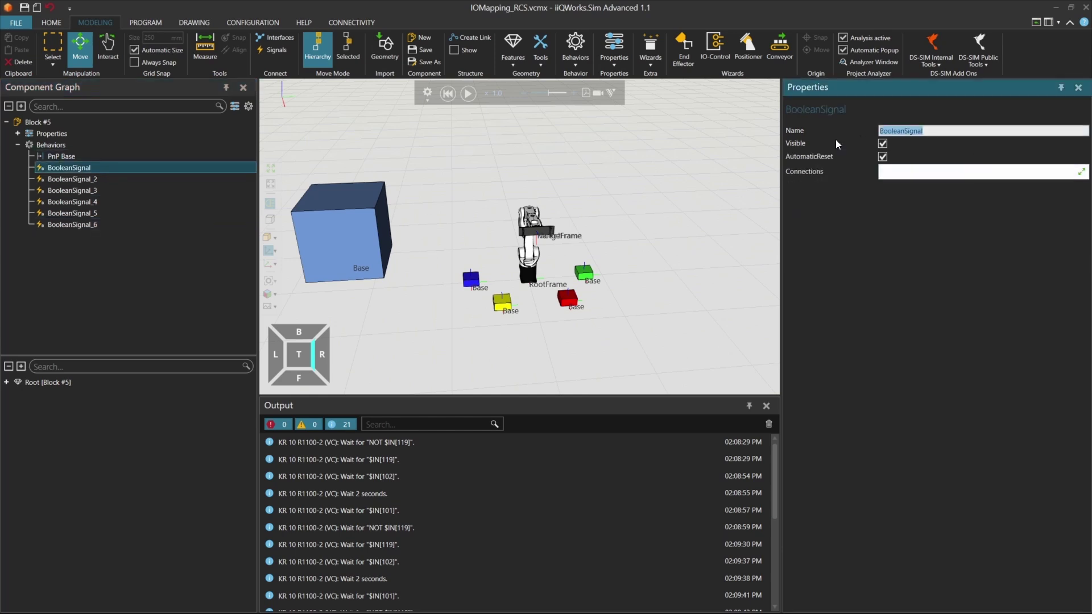
pyautogui.write('Out_119')
pyautogui.click(72, 178)
pyautogui.click(964, 131)
pyautogui.write('Out_120')
pyautogui.click(72, 190)
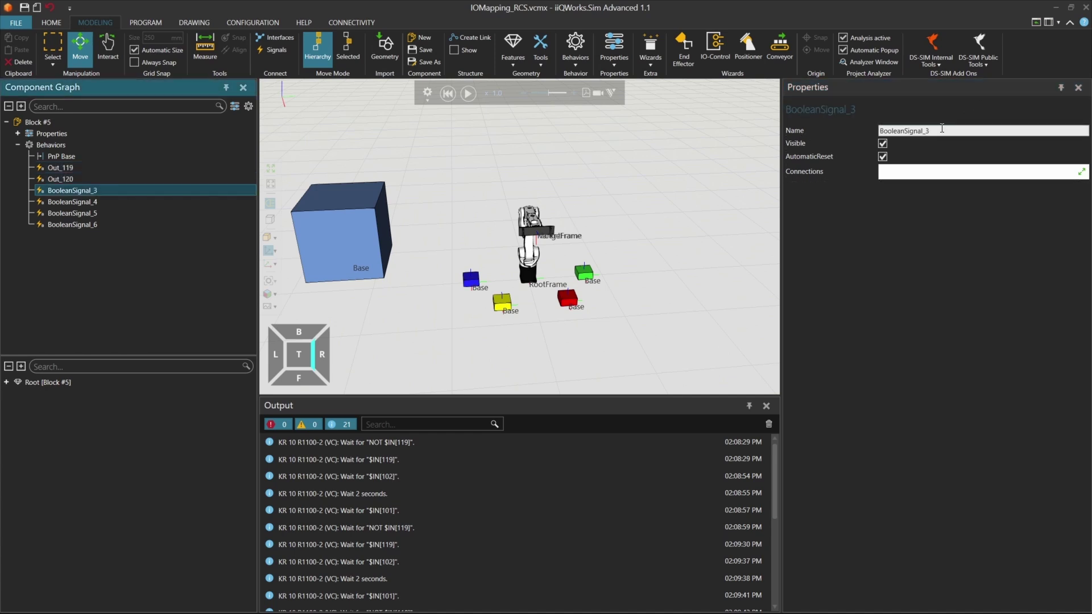
pyautogui.click(942, 129)
pyautogui.write('Out_121')
pyautogui.click(73, 202)
# Rename the fourth and fifth signals to Out_122 and Out_123 and select the sixth.
pyautogui.click(964, 131)
pyautogui.write('Out_122')
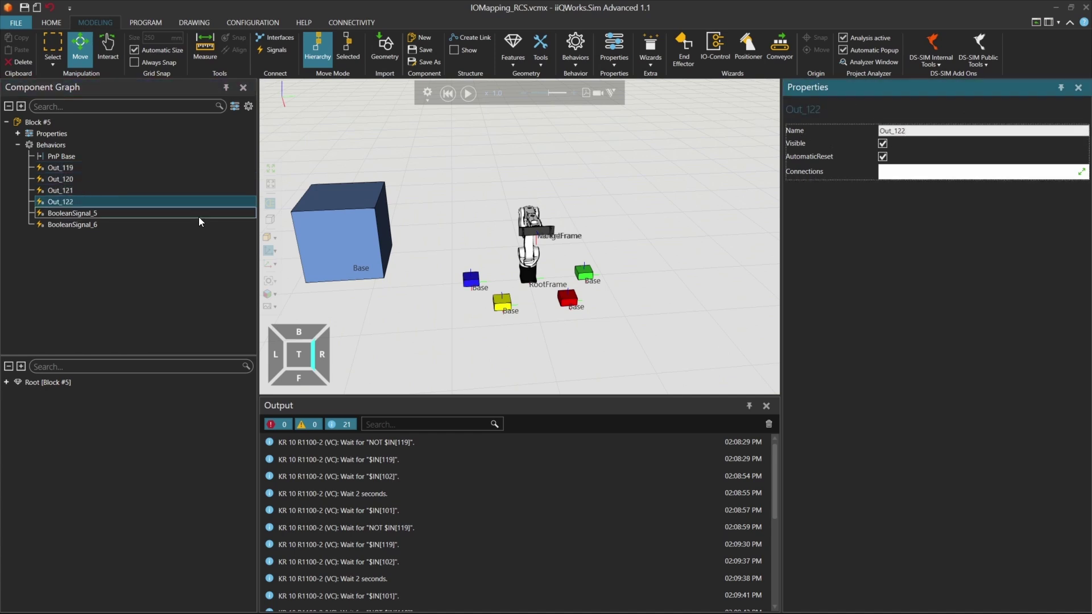
pyautogui.click(176, 215)
pyautogui.click(963, 131)
pyautogui.write('Out_123')
pyautogui.press('Return')
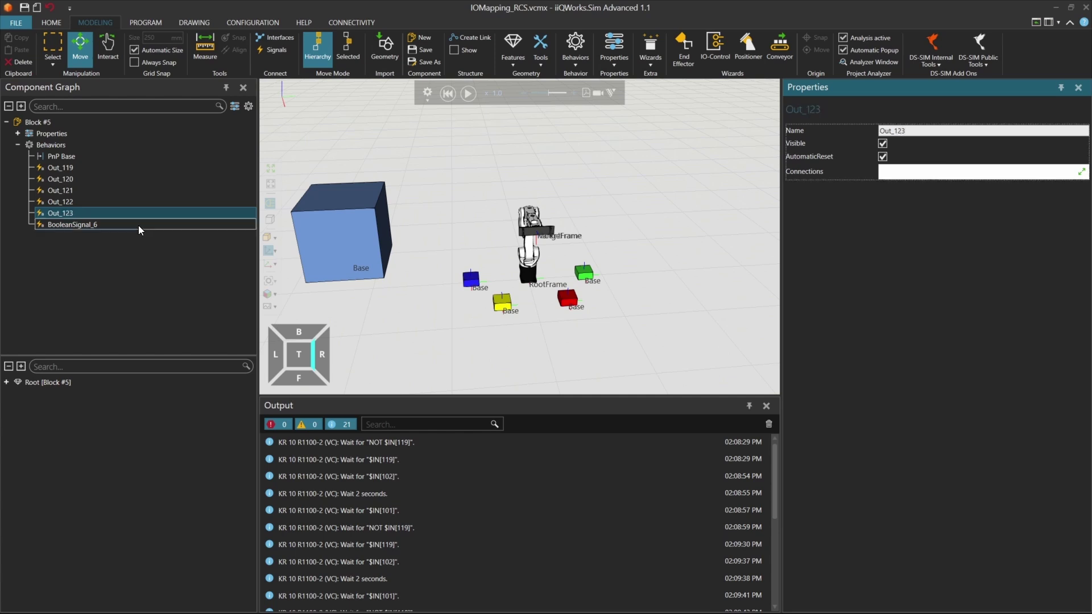
pyautogui.click(141, 230)
pyautogui.click(964, 130)
# Name the last signal Out_124, then open the Signals editor and arrange its panels.
pyautogui.write('Out_124')
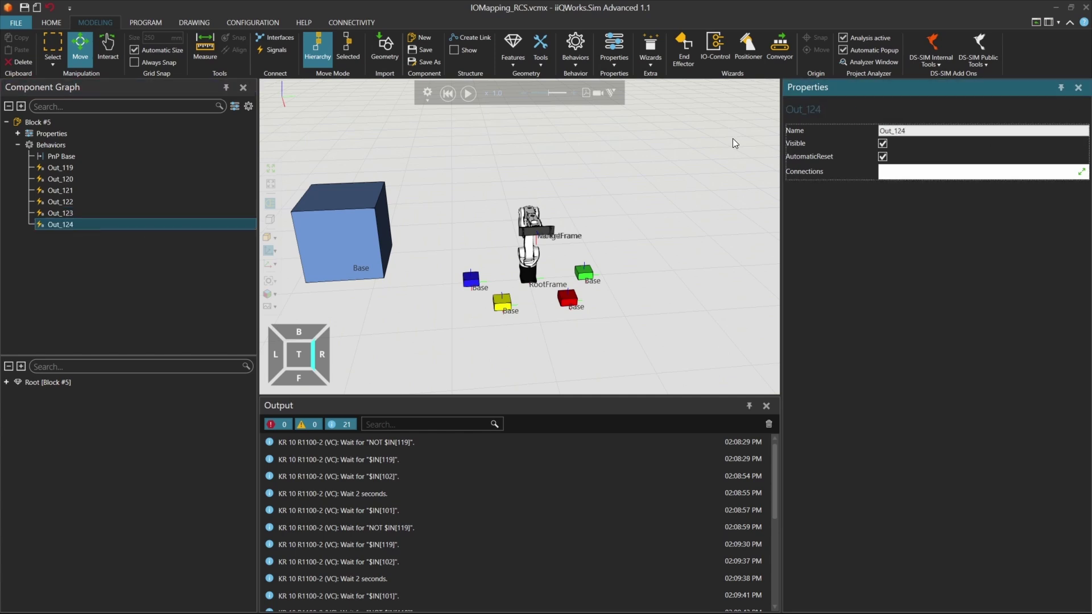
pyautogui.click(48, 24)
pyautogui.click(421, 50)
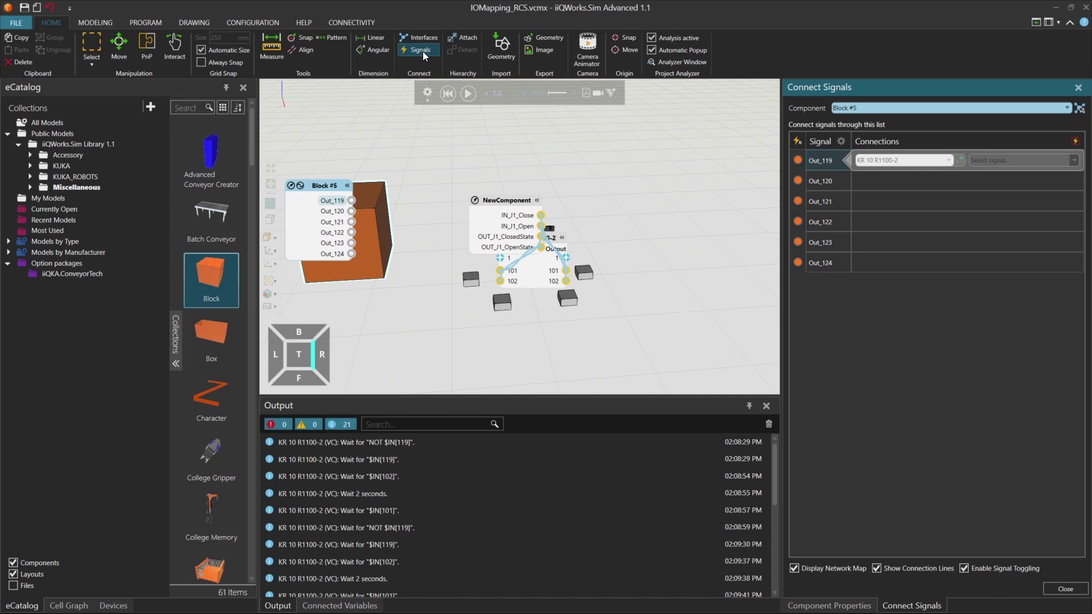
pyautogui.moveTo(555, 197); pyautogui.dragTo(604, 198)
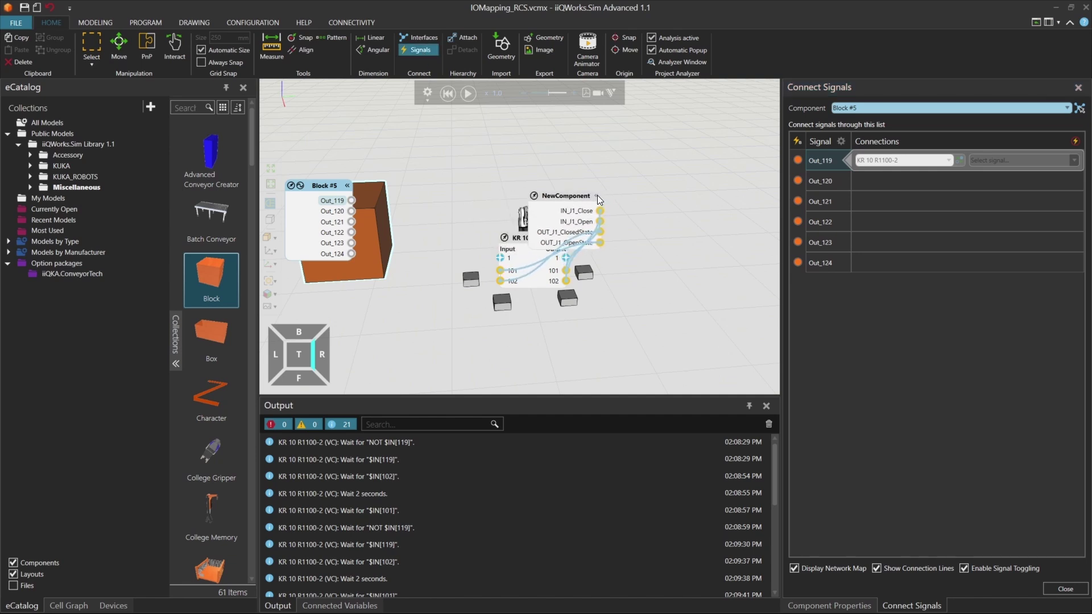
pyautogui.click(597, 195)
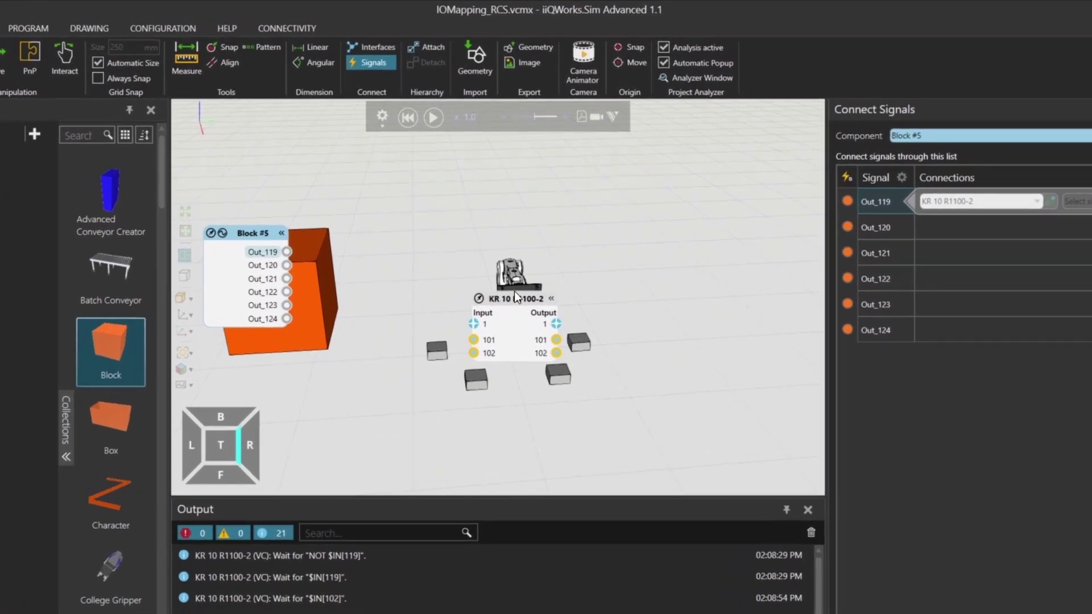
pyautogui.moveTo(515, 292); pyautogui.dragTo(555, 200)
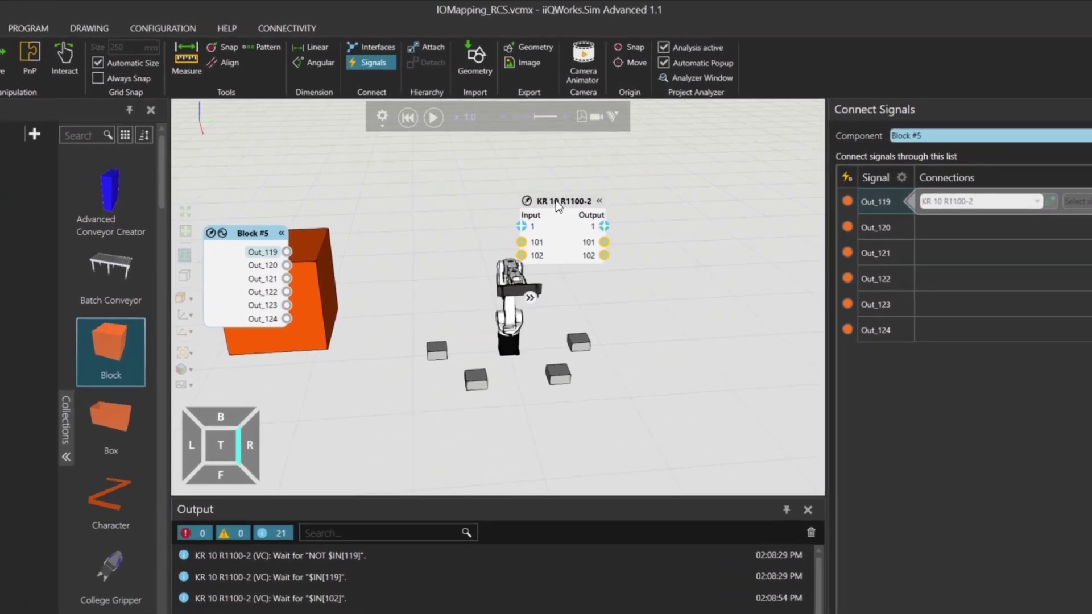
# Wire Out_119 through Out_124 to the KR 10 R1100-2 robot's inputs 119–124.
pyautogui.moveTo(289, 253); pyautogui.dragTo(522, 230)
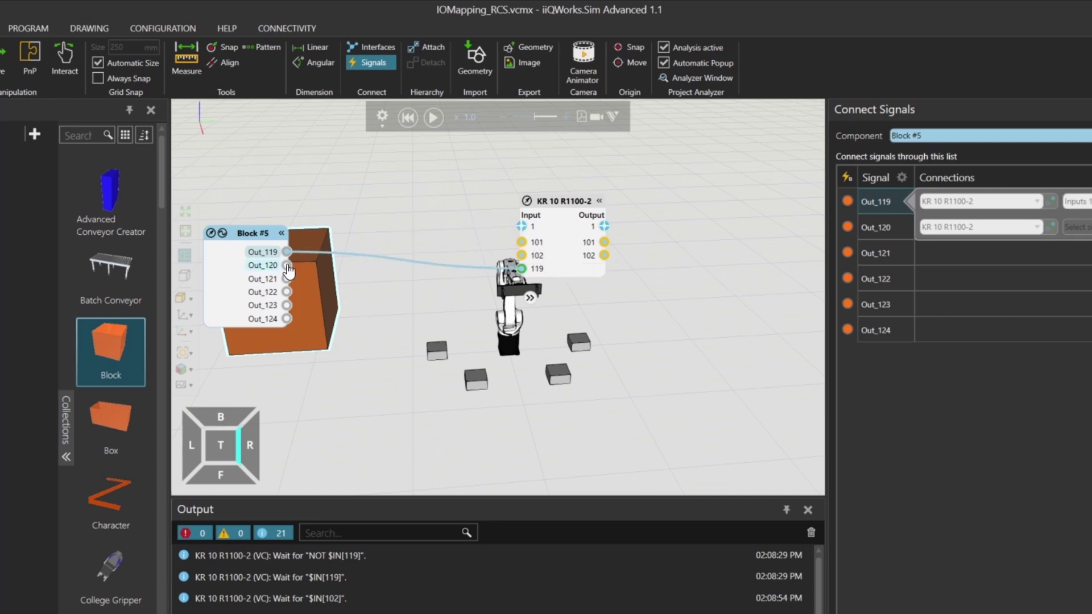
pyautogui.moveTo(287, 266); pyautogui.dragTo(531, 245)
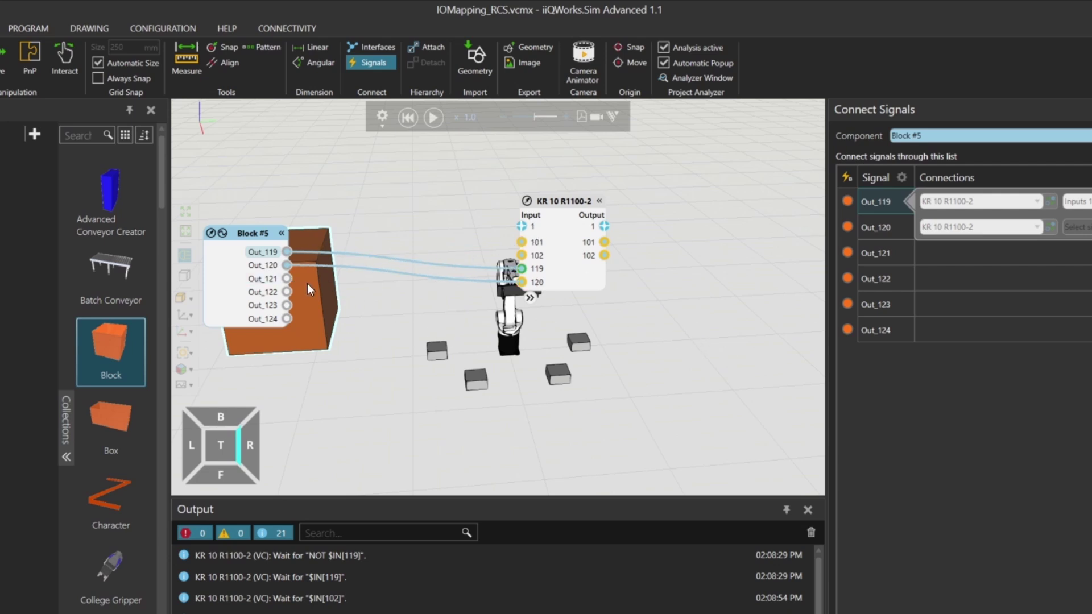
pyautogui.moveTo(303, 281); pyautogui.dragTo(535, 249)
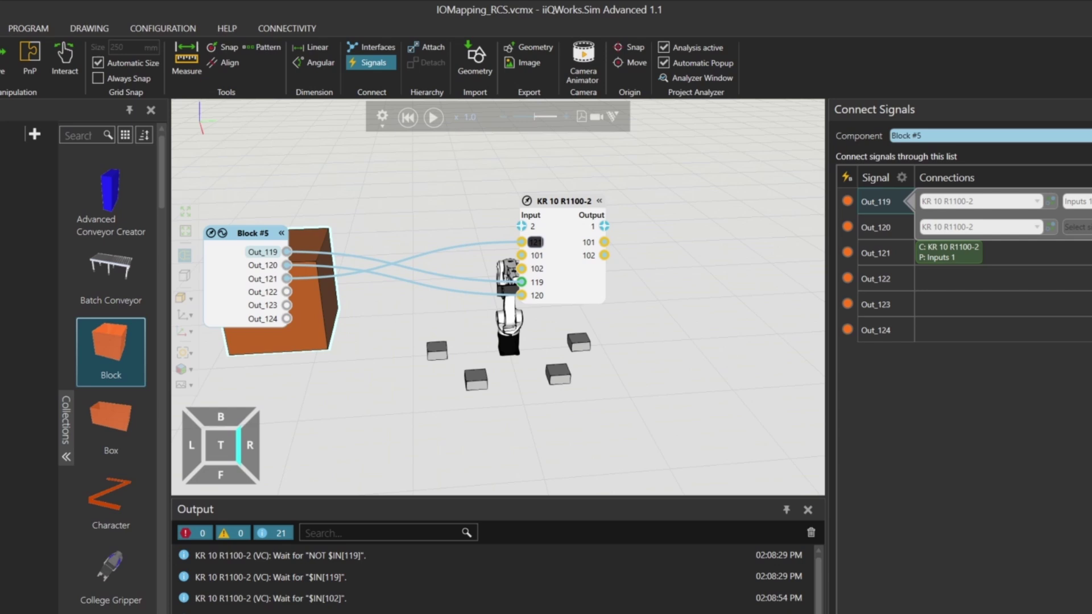
pyautogui.moveTo(287, 292); pyautogui.dragTo(532, 245)
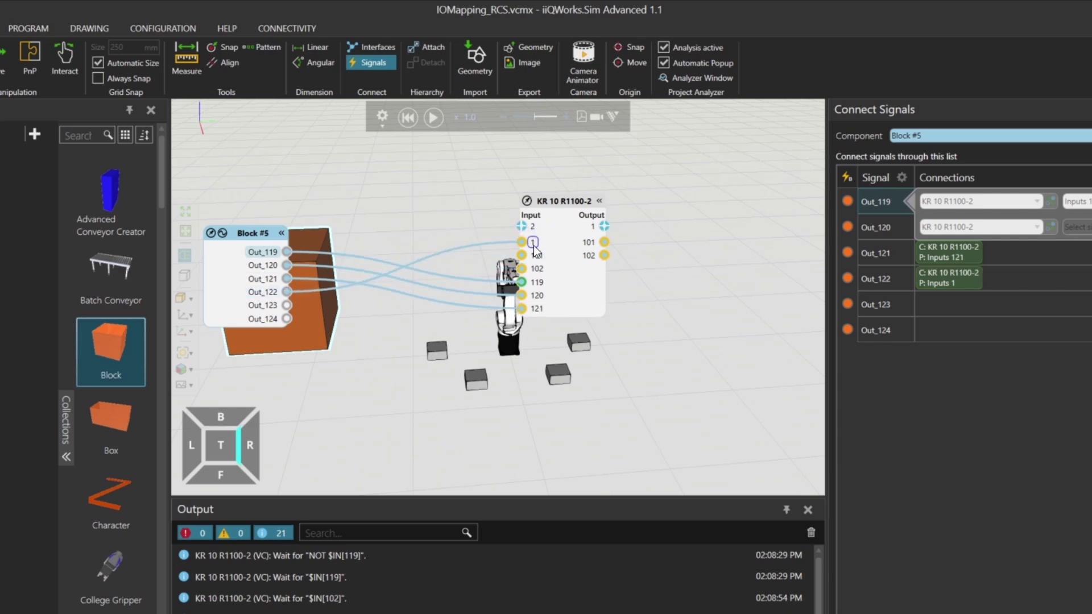
pyautogui.moveTo(286, 305); pyautogui.dragTo(536, 245)
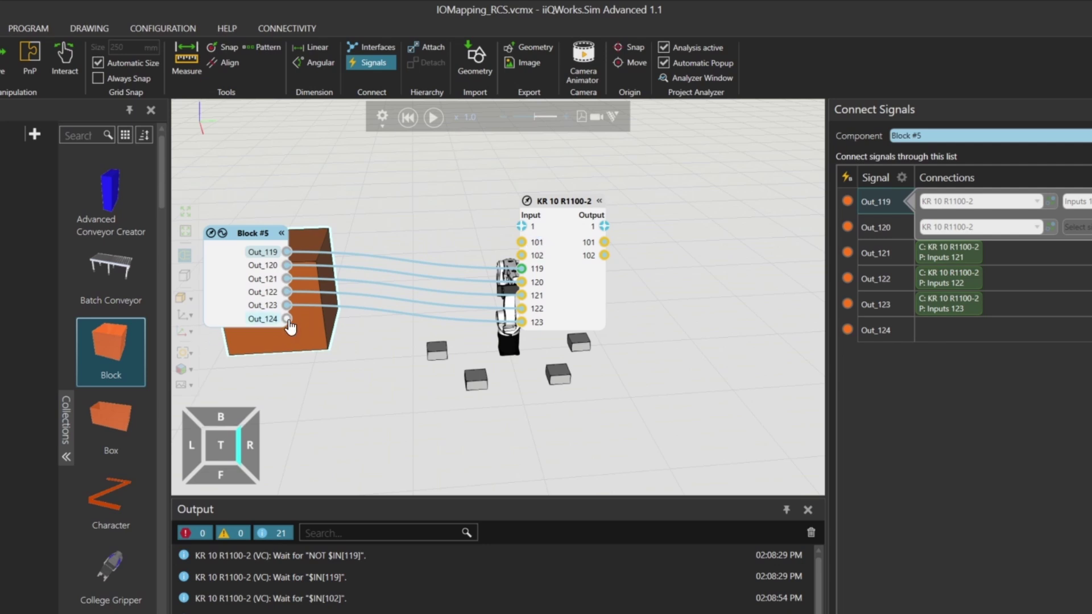
pyautogui.moveTo(287, 319); pyautogui.dragTo(523, 244)
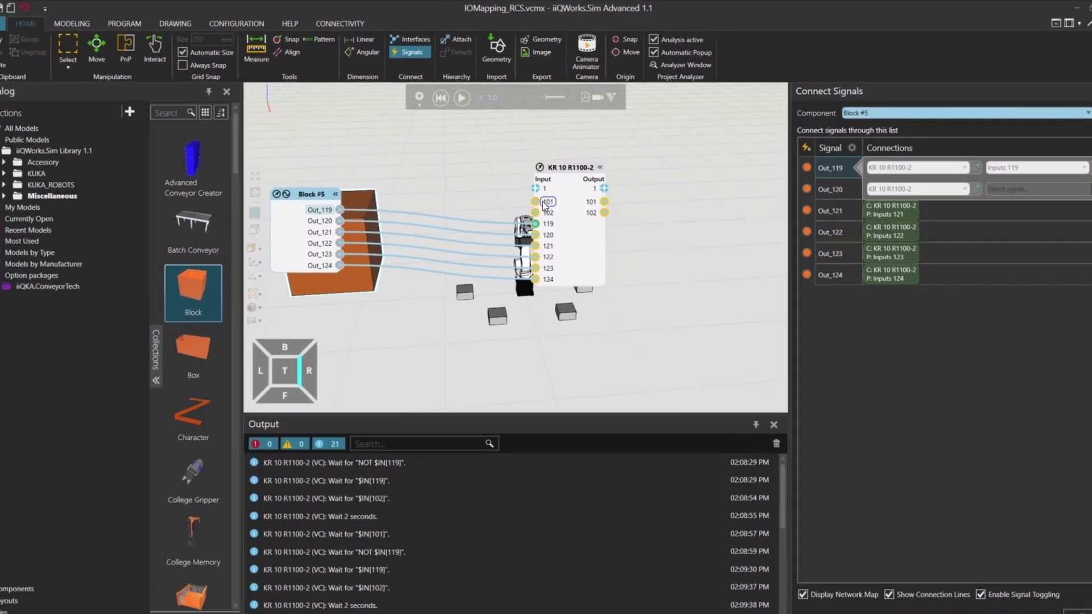
# Collapse the robot's signal block and start the simulation from the Program workspace.
pyautogui.click(602, 162)
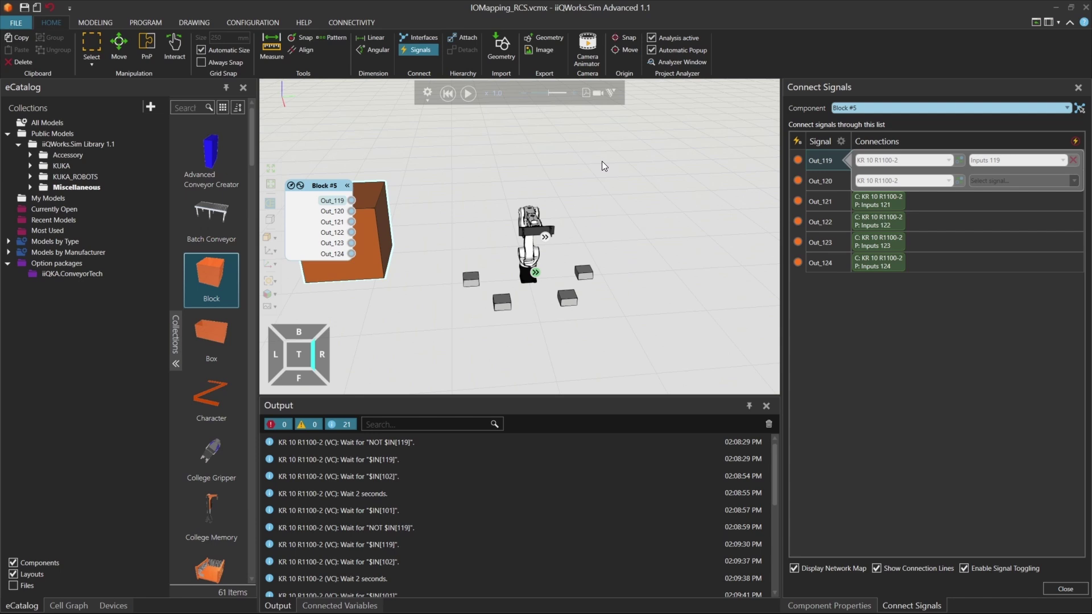
pyautogui.click(158, 24)
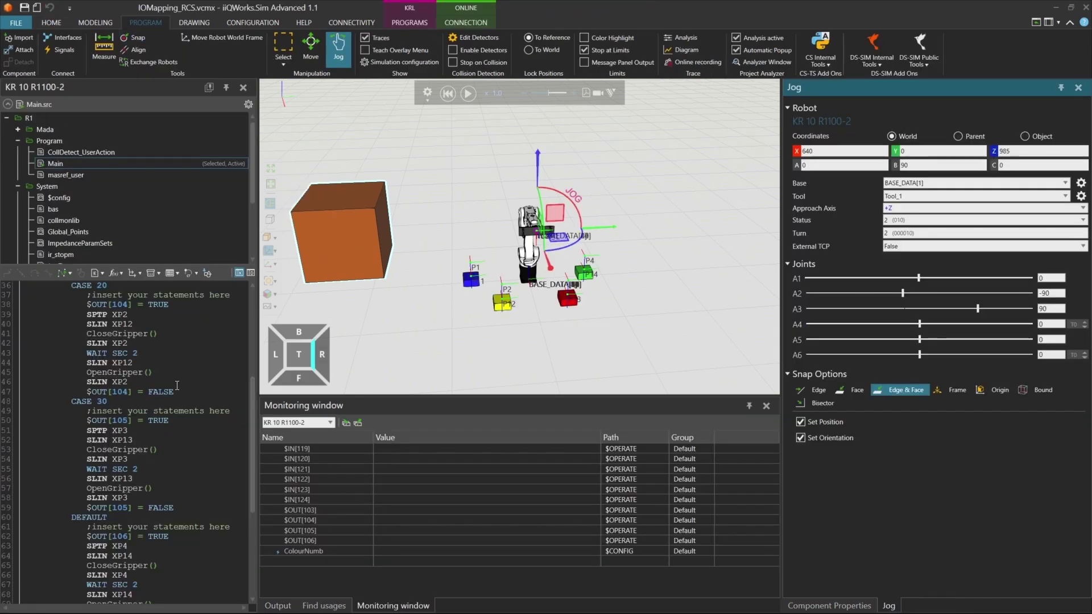
pyautogui.click(468, 94)
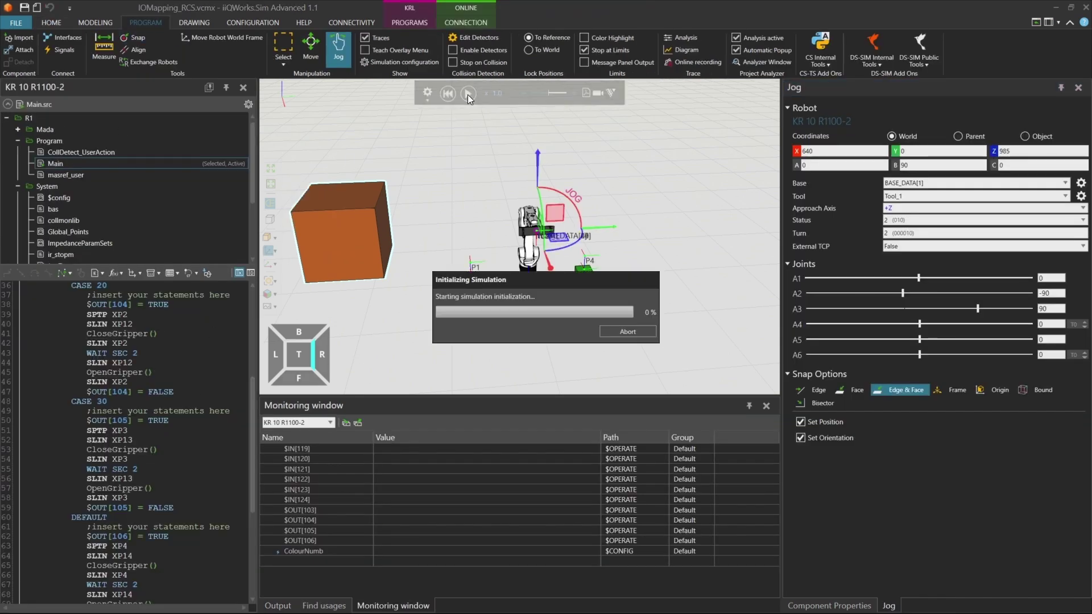
# Show the Connect Signals panel with the NewComponent and KR 10 signal blocks collapsed.
pyautogui.click(48, 51)
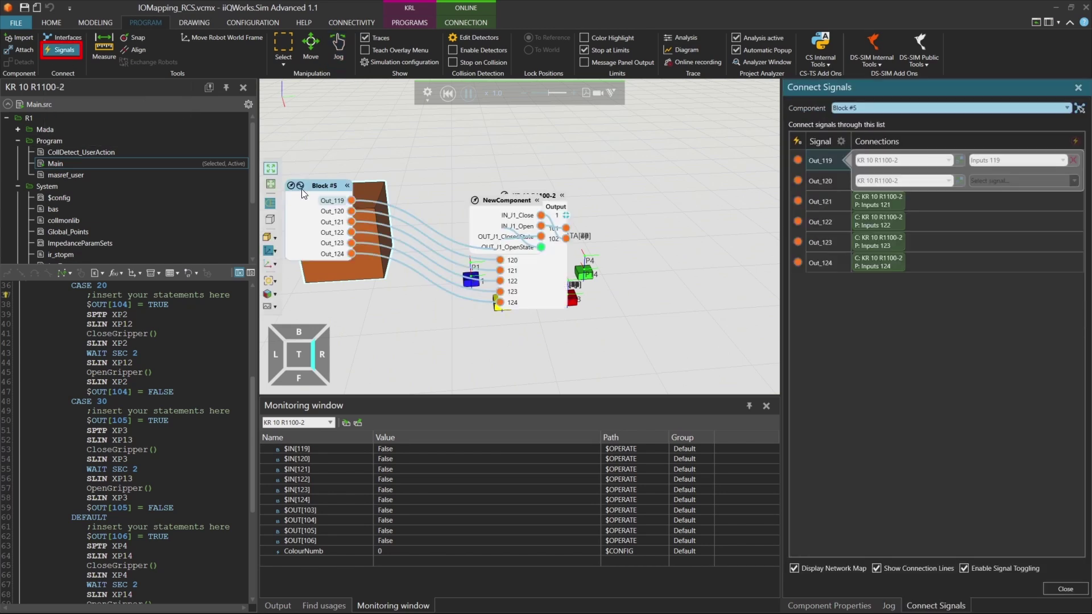
pyautogui.click(539, 201)
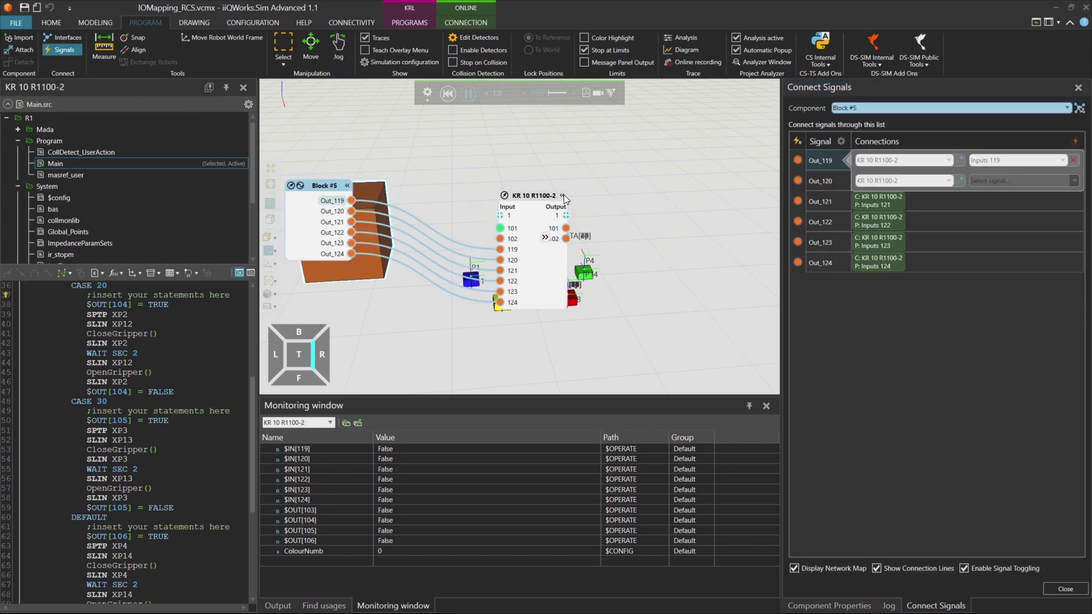
pyautogui.click(564, 195)
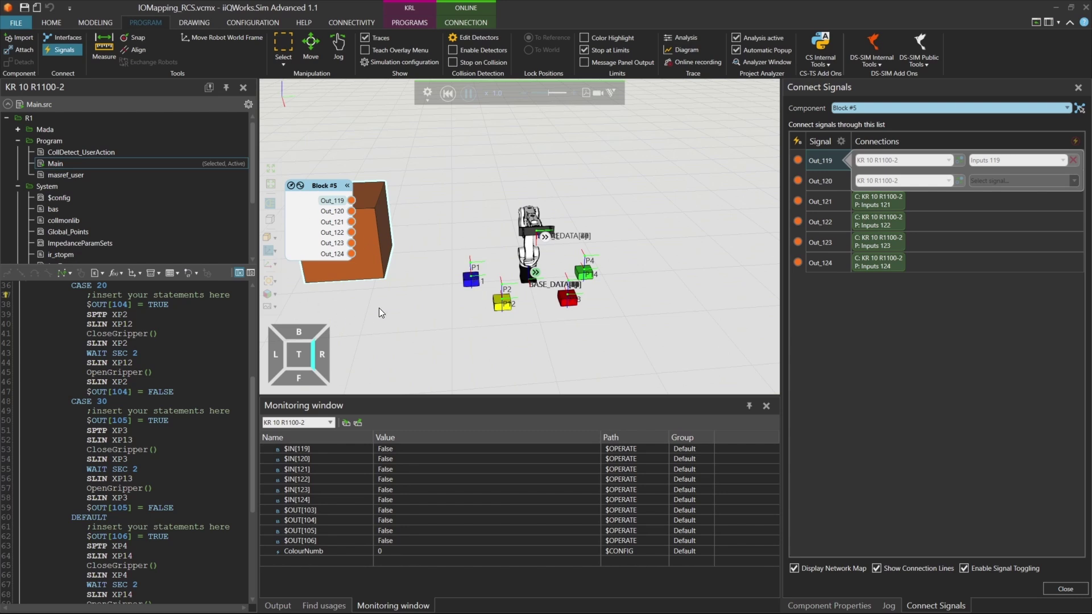
# Start the robot with Out_119, set Out_121 and Out_123, then trigger a pick.
pyautogui.click(351, 201)
pyautogui.click(352, 222)
pyautogui.click(352, 243)
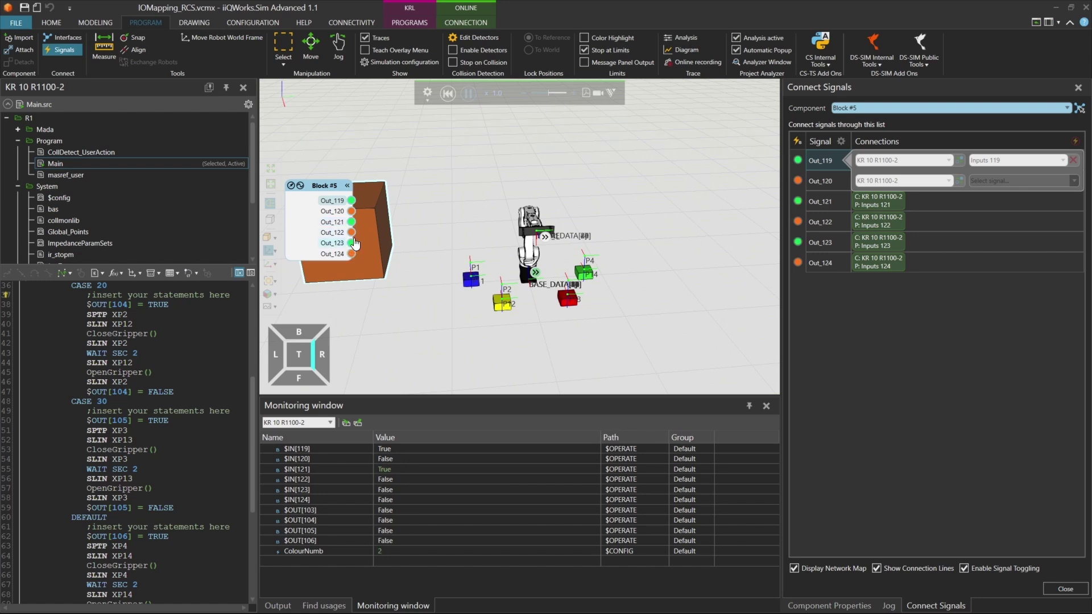
pyautogui.click(352, 200)
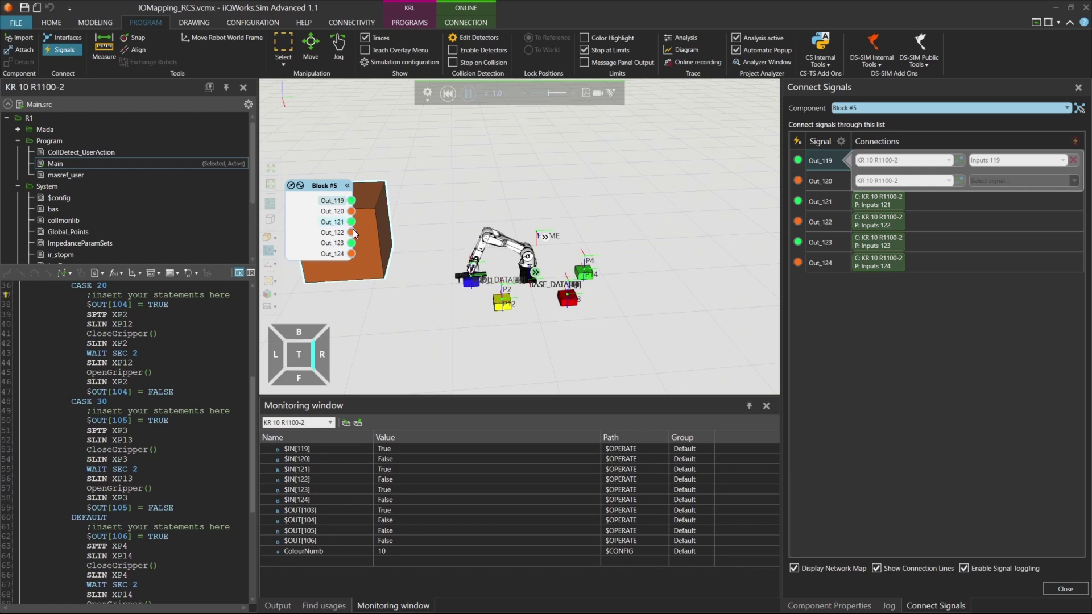
# Change the colour code to Out_122 only, clearing Out_121 and Out_123, and trigger the next pick.
pyautogui.click(351, 222)
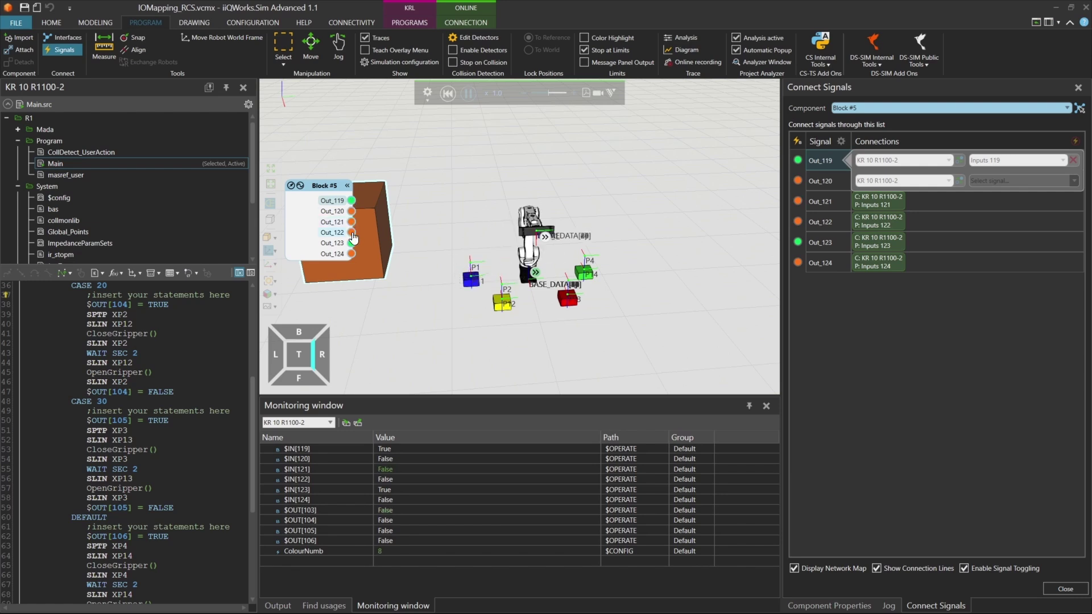
pyautogui.click(352, 233)
pyautogui.click(352, 243)
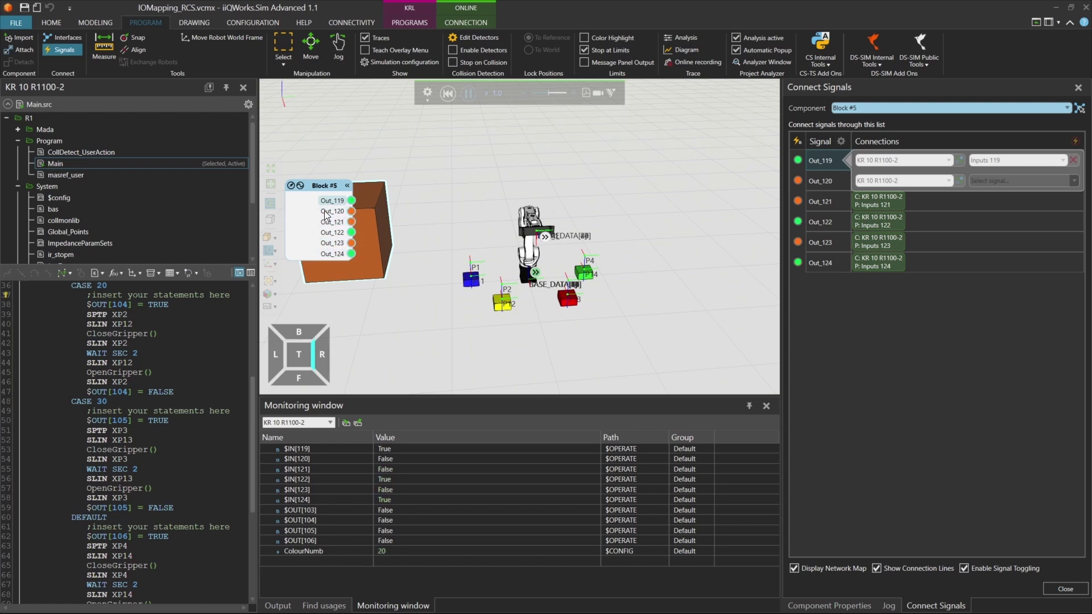
pyautogui.click(351, 200)
# Reset Out_119, set Out_121 and Out_123 for ColourNumb 30, and trigger the pick.
pyautogui.click(352, 201)
pyautogui.click(352, 221)
pyautogui.click(351, 246)
pyautogui.click(352, 201)
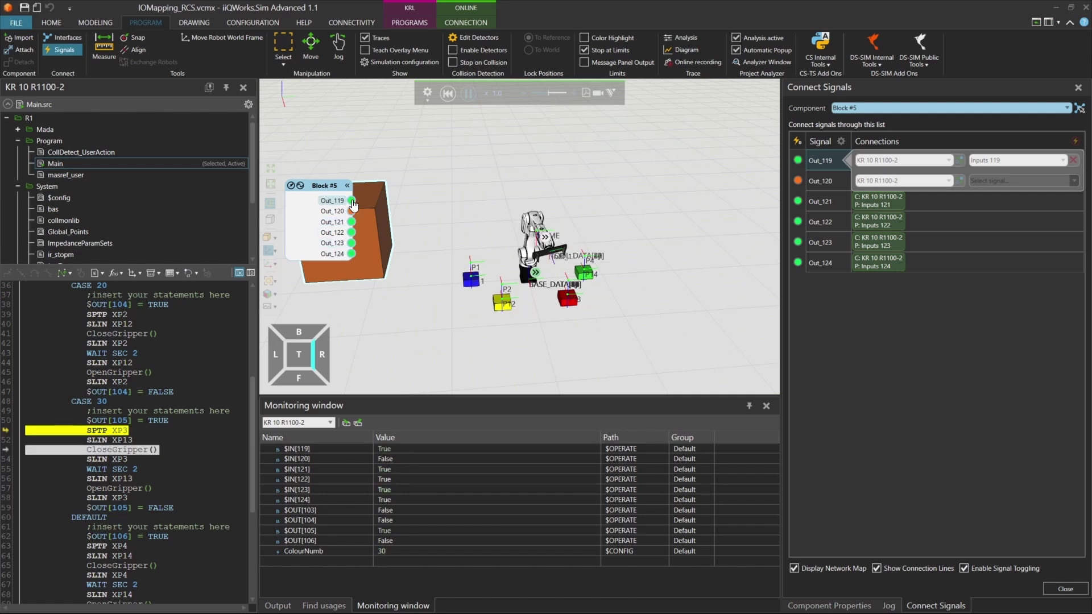